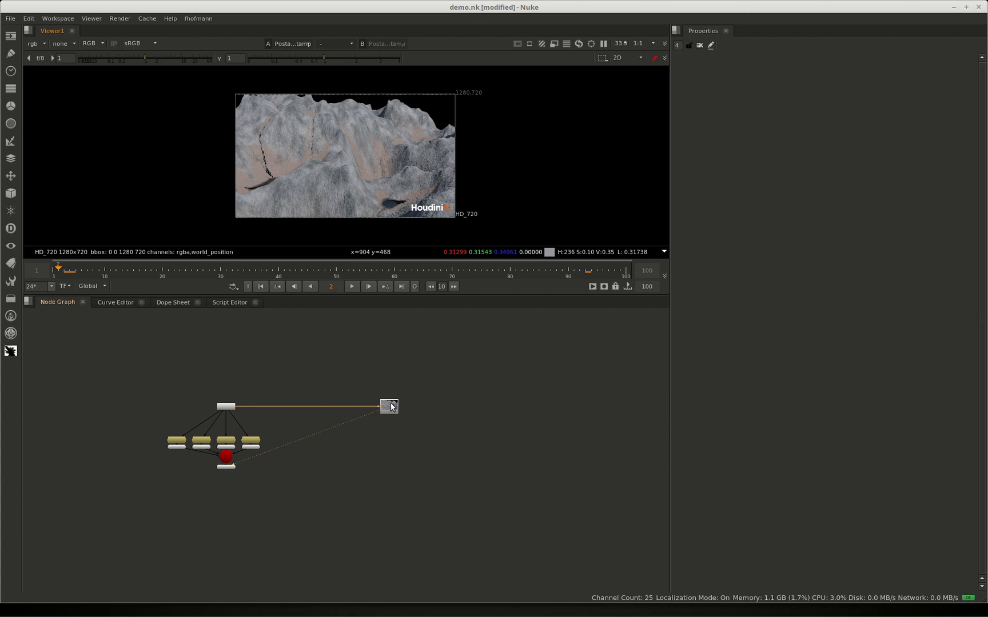
# Add a RotoPaint node to the terrain footage's postage stamp node and set its output to rgba
pyautogui.moveTo(391, 404); pyautogui.dragTo(391, 407)
pyautogui.press('space')
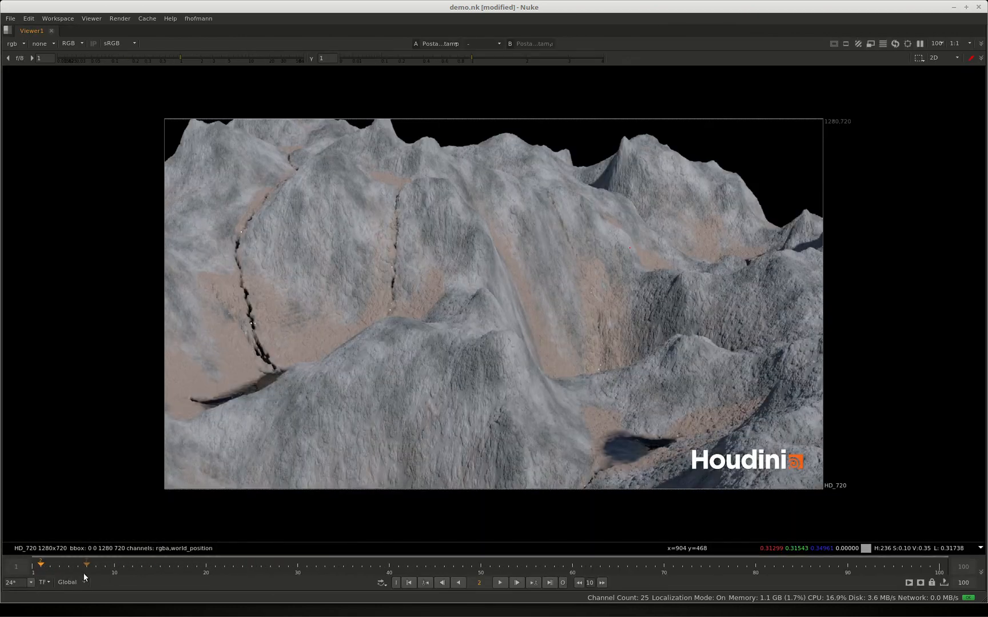
pyautogui.moveTo(52, 565); pyautogui.dragTo(121, 487)
pyautogui.press('space')
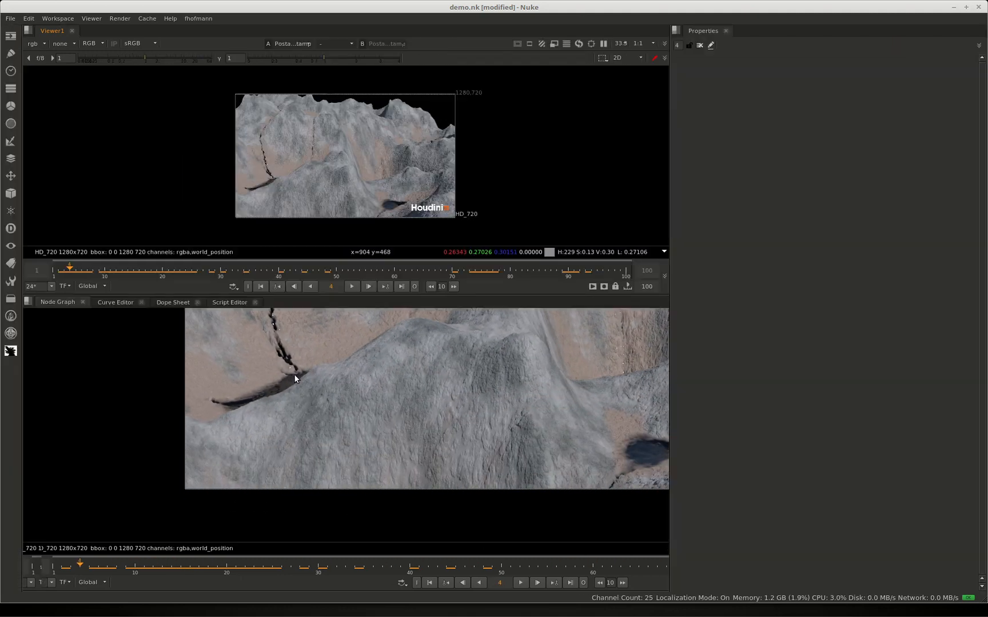
pyautogui.press('p')
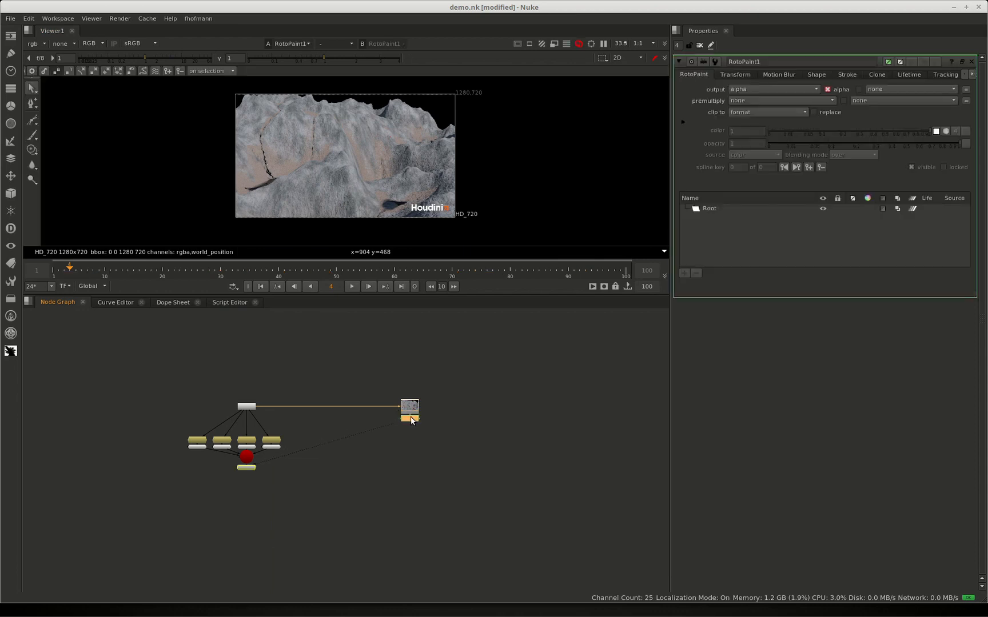
pyautogui.click(749, 90)
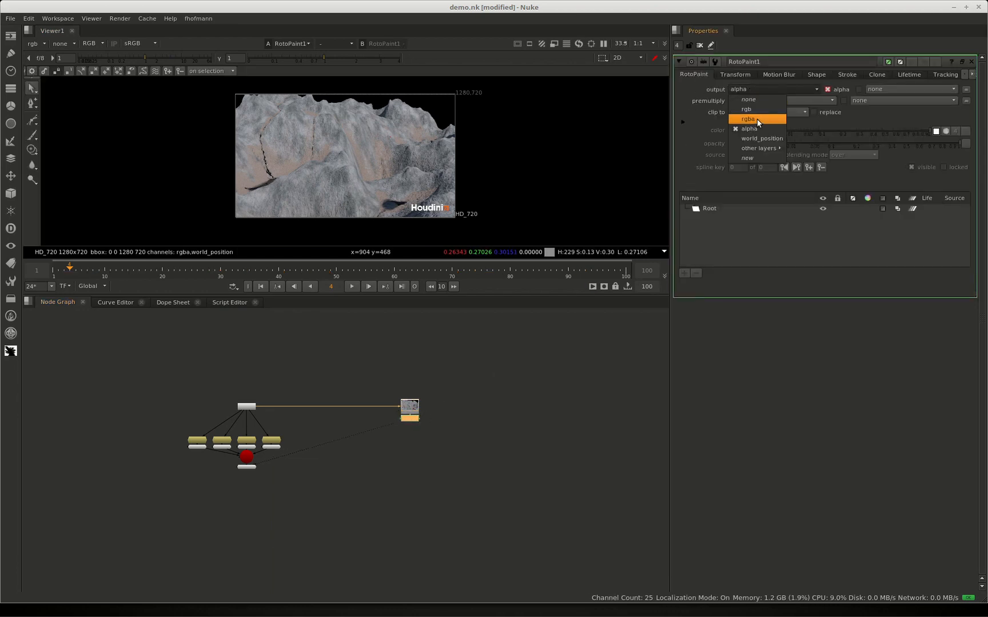
pyautogui.click(757, 119)
# Paint seven separate white brush dots along the foreground ridge of the terrain at frame 4
pyautogui.press('space')
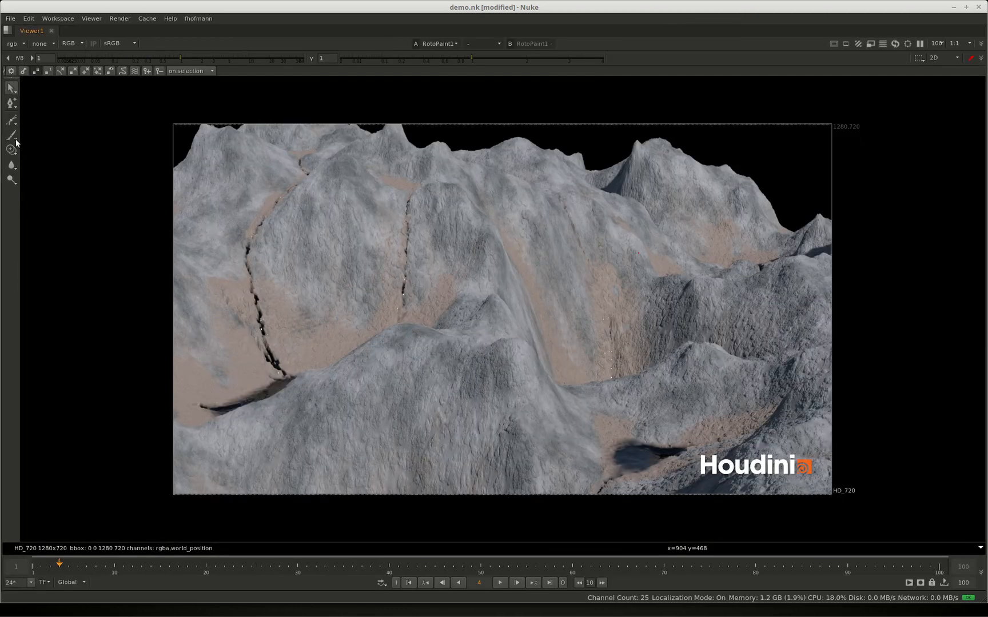
pyautogui.click(13, 137)
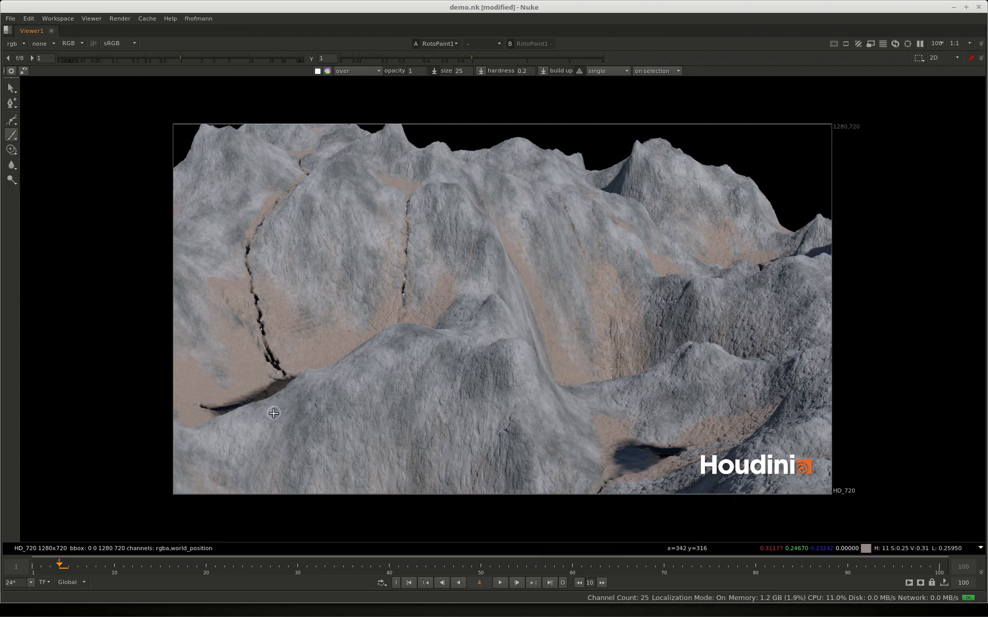
pyautogui.click(237, 422)
pyautogui.click(298, 397)
pyautogui.click(355, 364)
pyautogui.click(389, 338)
pyautogui.click(423, 335)
pyautogui.click(521, 358)
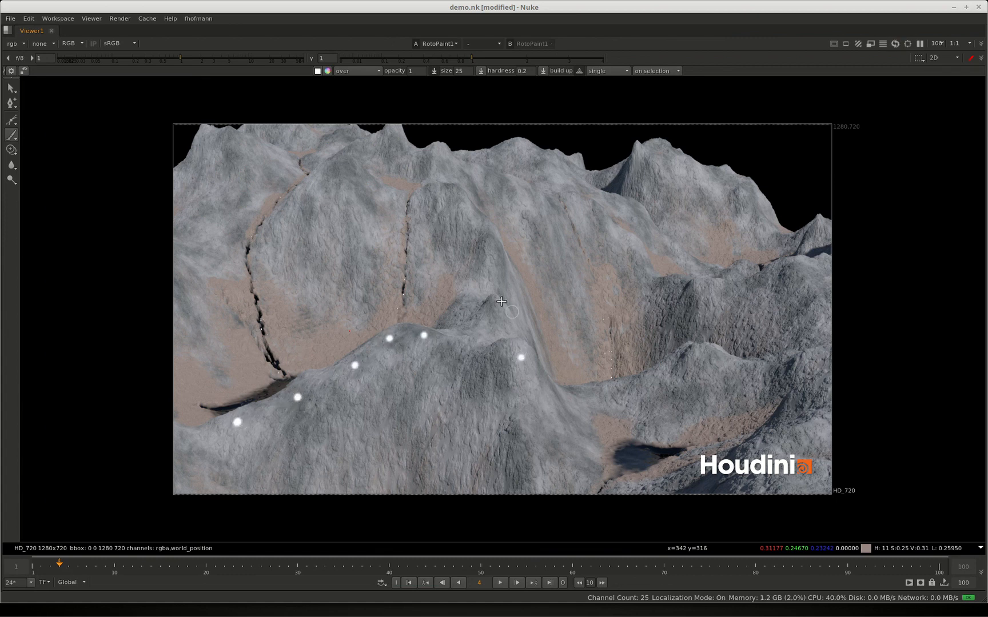
pyautogui.click(490, 299)
# At frame 38, paint four white brush dots running down the central ridge
pyautogui.moveTo(105, 566)
pyautogui.mouseDown()
pyautogui.moveTo(215, 568)
pyautogui.moveTo(370, 553)
pyautogui.mouseUp()
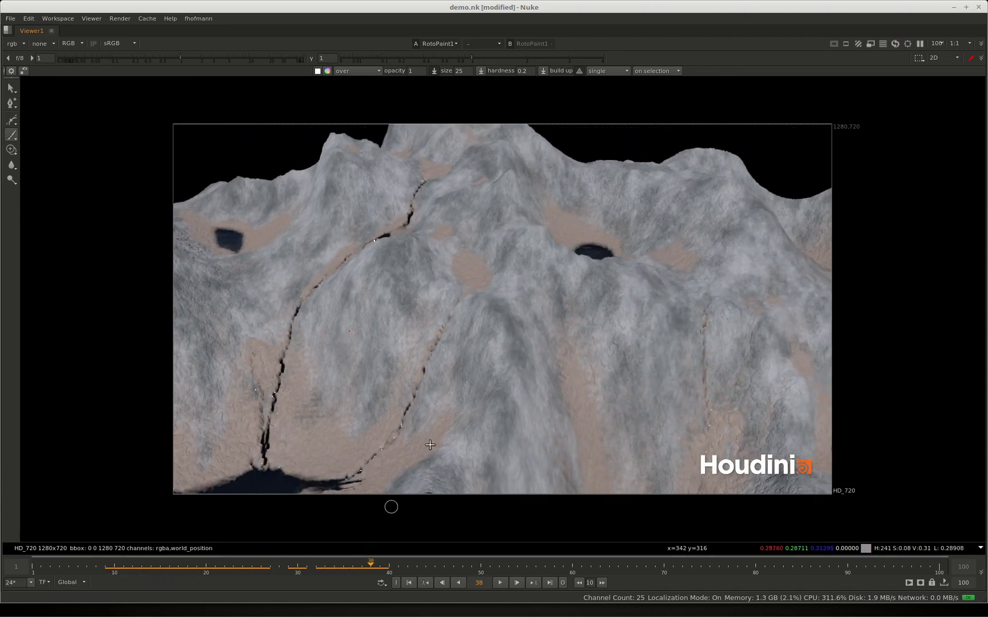
pyautogui.click(497, 310)
pyautogui.click(507, 344)
pyautogui.click(508, 386)
pyautogui.click(498, 431)
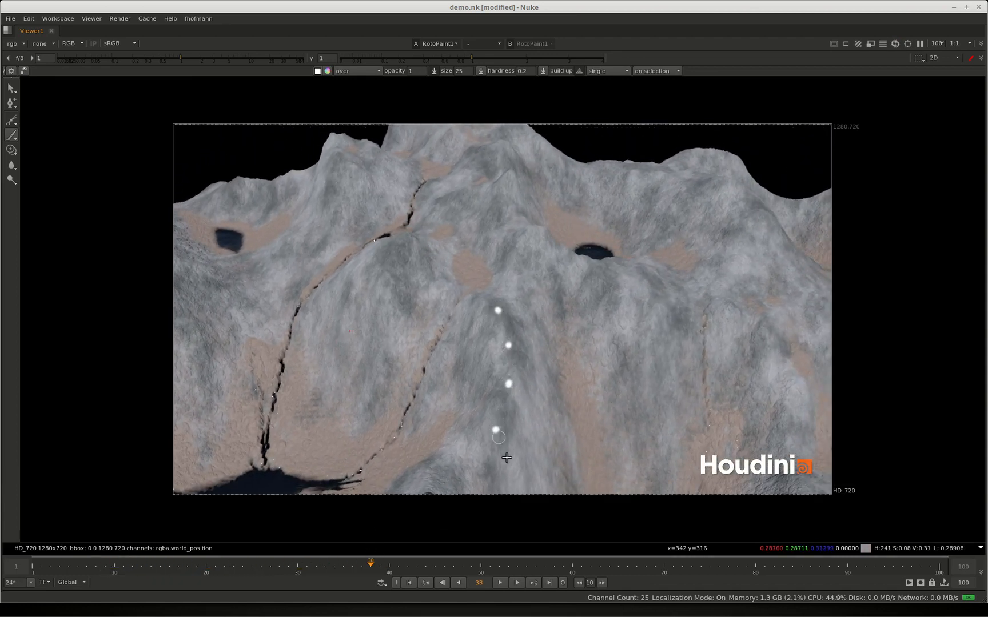
# At frame 73, paint seven white brush dots from the summit down the slope between the two craters
pyautogui.moveTo(431, 553)
pyautogui.mouseDown()
pyautogui.moveTo(475, 565)
pyautogui.moveTo(690, 563)
pyautogui.mouseUp()
pyautogui.click(582, 164)
pyautogui.click(604, 214)
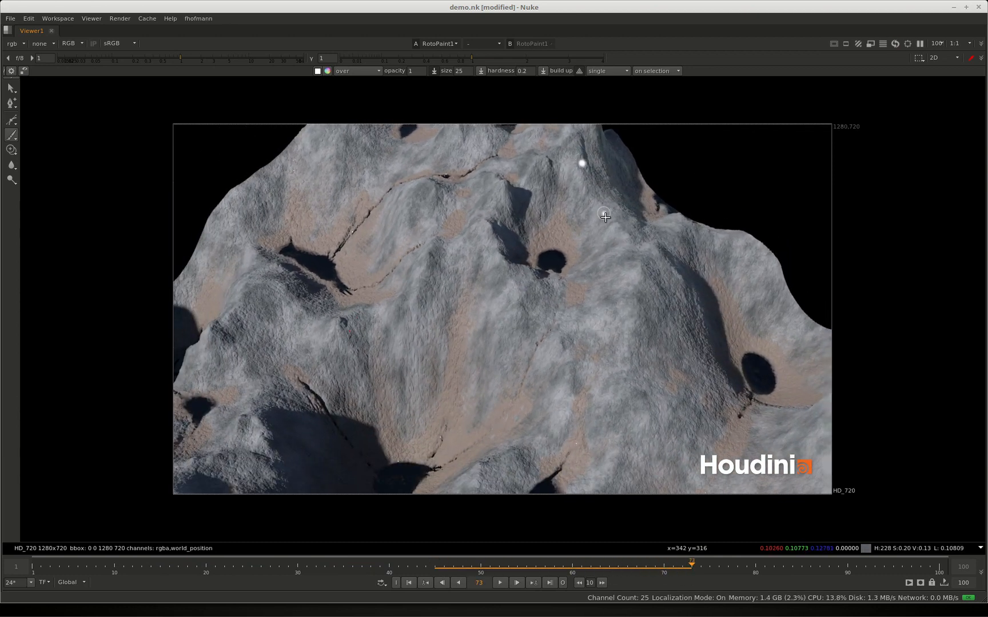
pyautogui.click(637, 260)
pyautogui.click(636, 288)
pyautogui.click(633, 325)
pyautogui.click(624, 371)
pyautogui.click(617, 431)
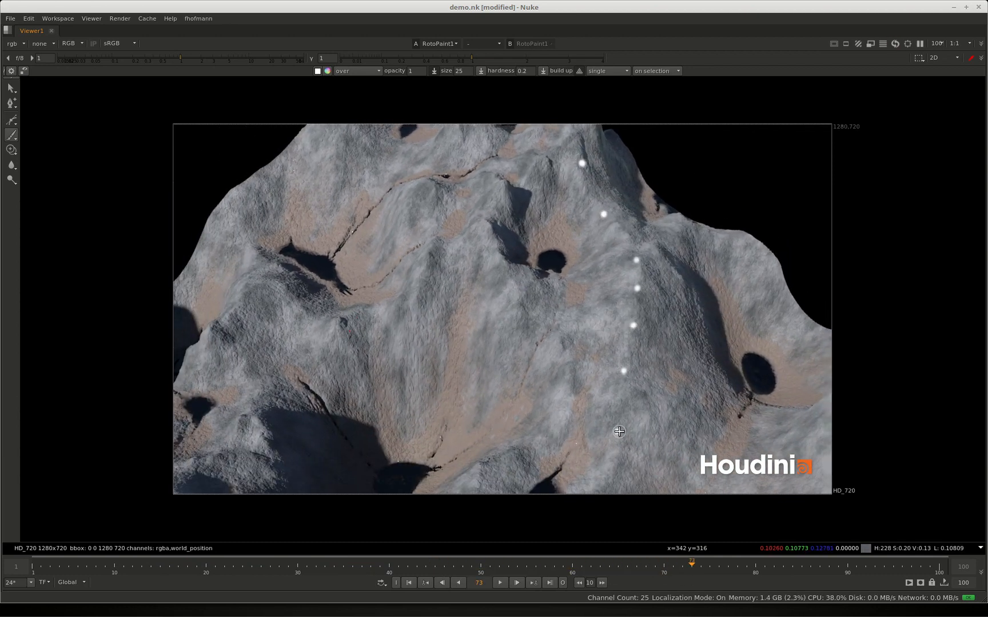
# Return to the node graph at frame 45, lower the RotoPaint node slightly and run the card machine tool on it
pyautogui.moveTo(691, 565); pyautogui.dragTo(435, 549)
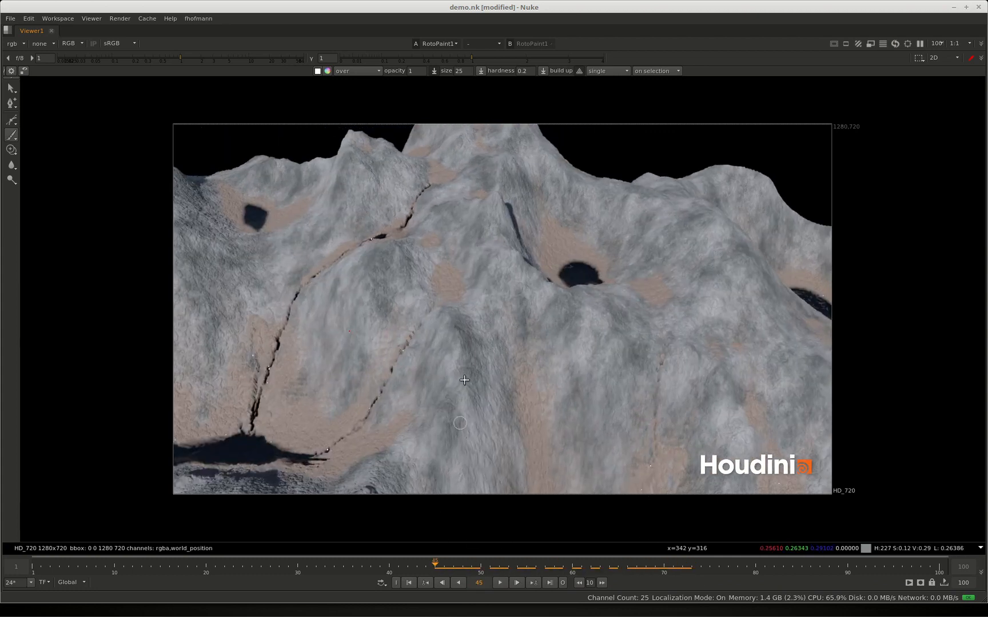
pyautogui.press('space')
pyautogui.moveTo(415, 417); pyautogui.dragTo(414, 426)
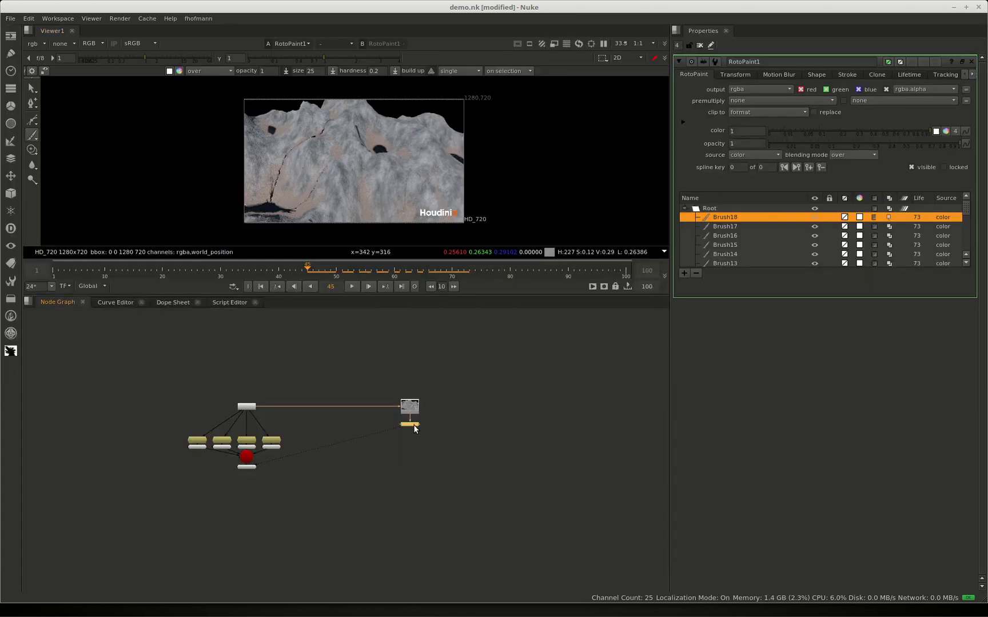
pyautogui.press('Tab')
pyautogui.write('card')
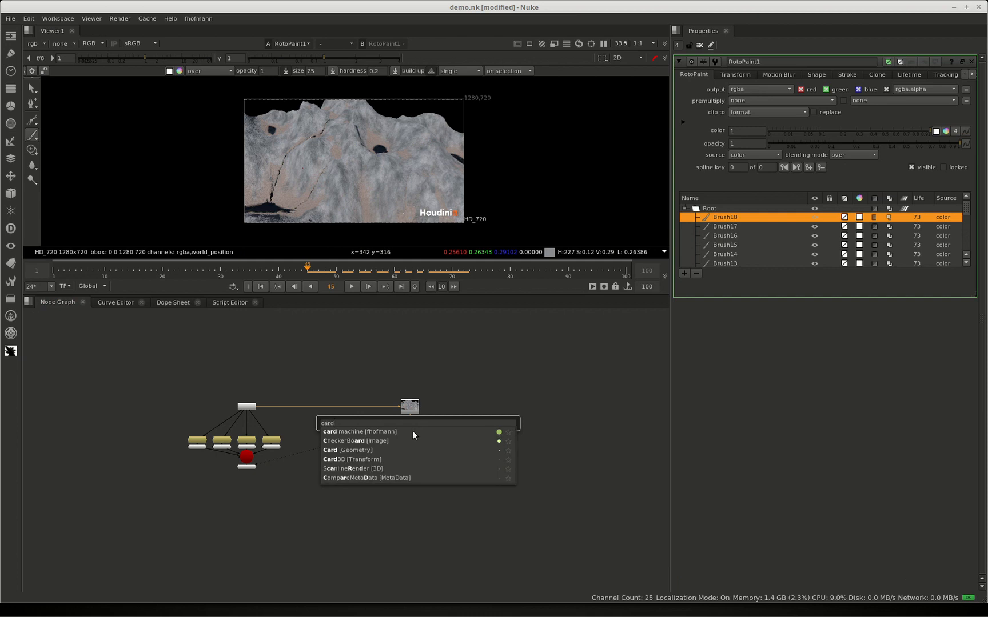
pyautogui.press('Return')
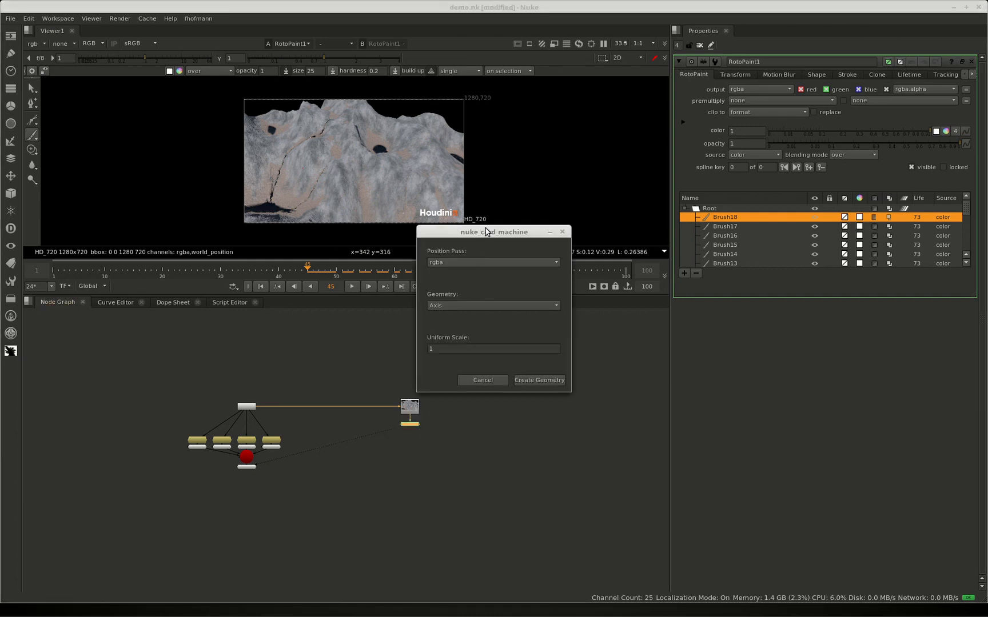
# Set the position pass to world_position and create the geometry as Axis with a uniform scale of 1
pyautogui.moveTo(486, 232); pyautogui.dragTo(550, 211)
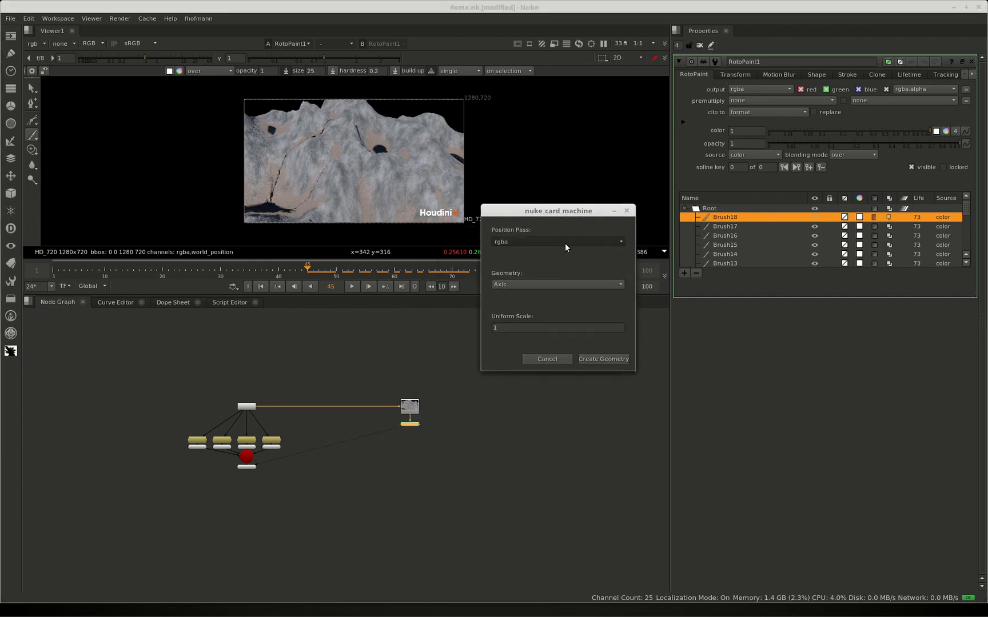
pyautogui.click(564, 243)
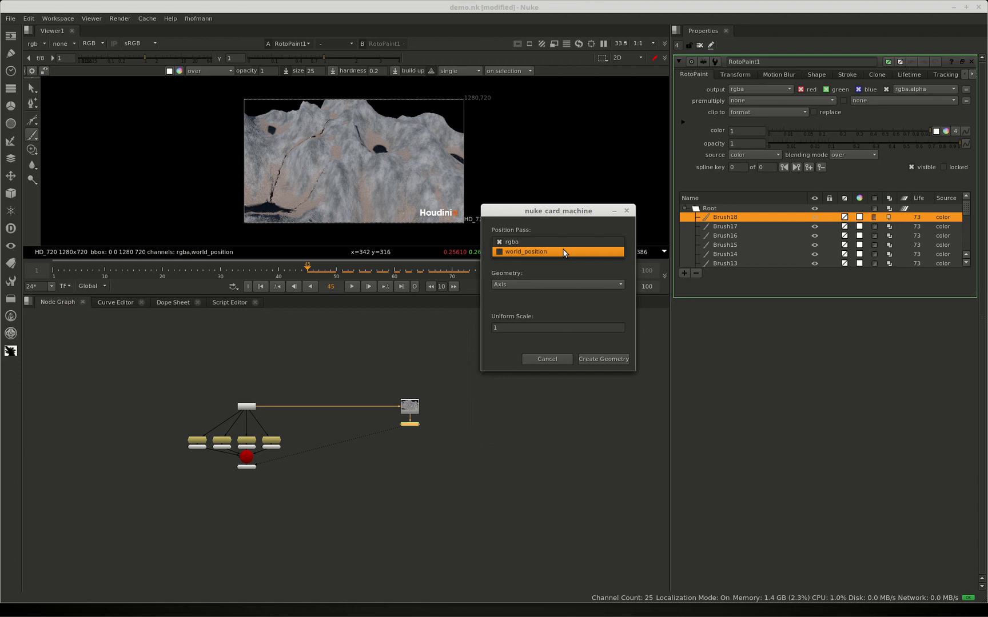
pyautogui.click(562, 251)
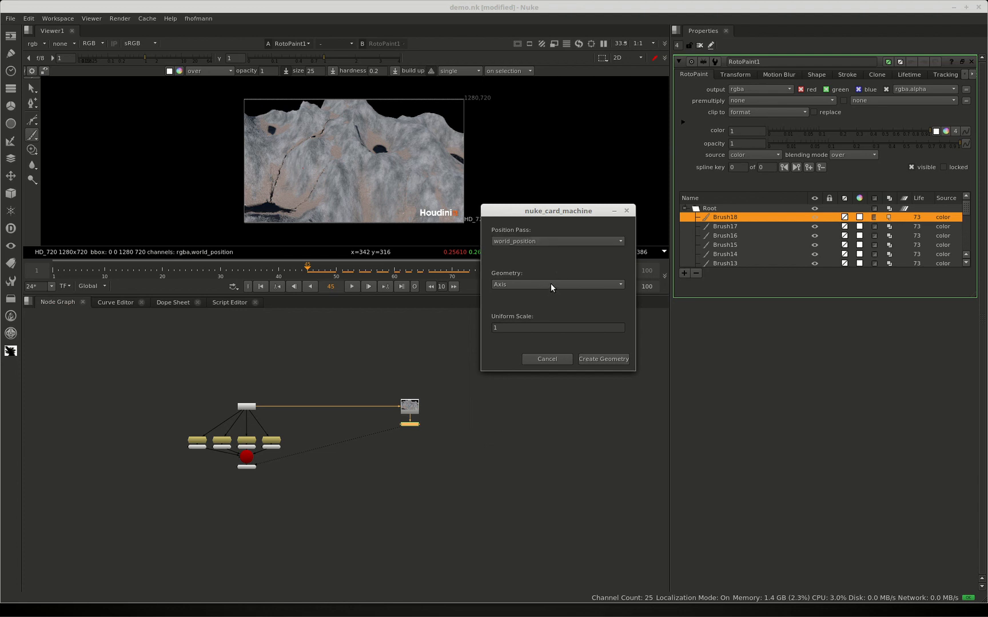
pyautogui.click(552, 285)
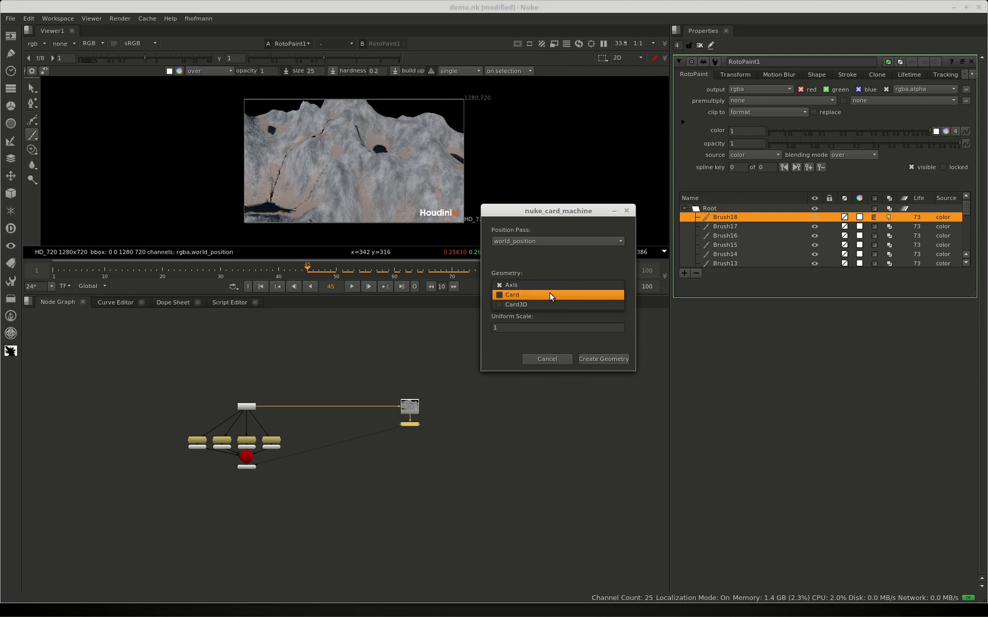
pyautogui.click(571, 266)
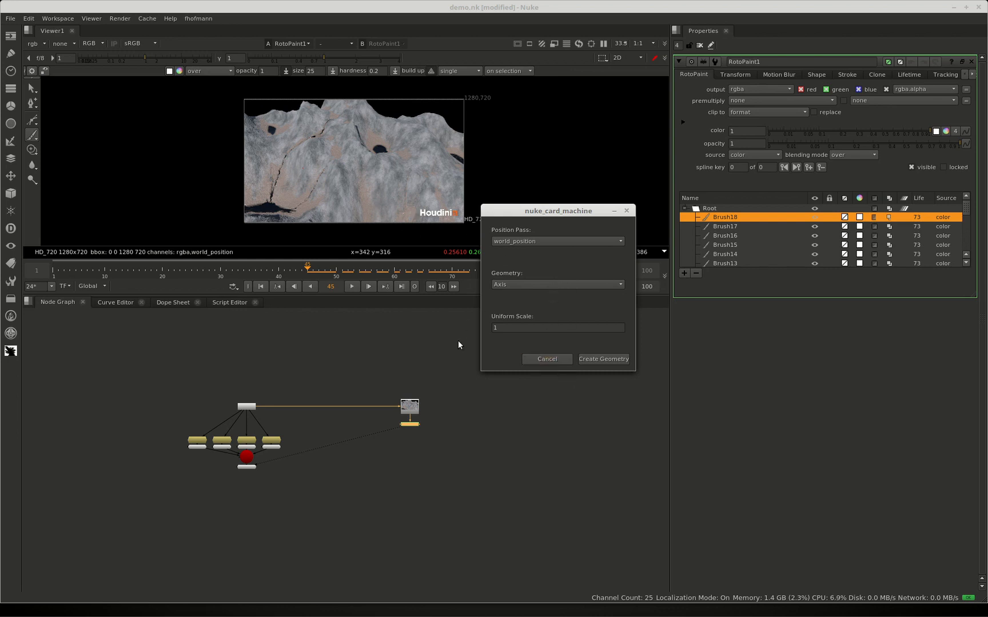
pyautogui.click(600, 359)
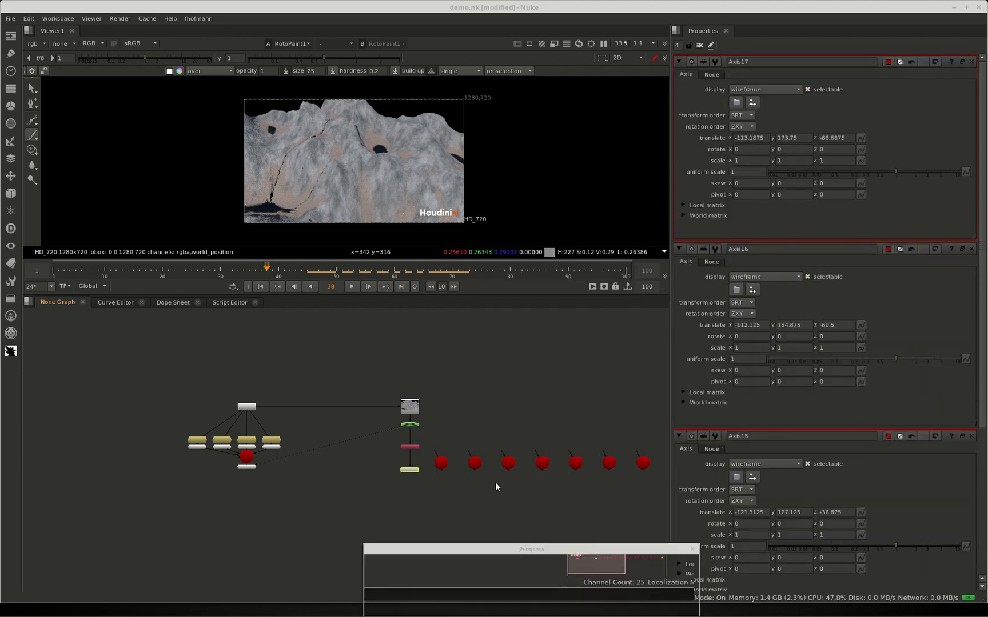
# Select the whole row of generated Axis nodes and connect them to a new Scene node
pyautogui.scroll(-3, 505, 486)
pyautogui.moveTo(506, 477); pyautogui.dragTo(316, 457, button='middle')
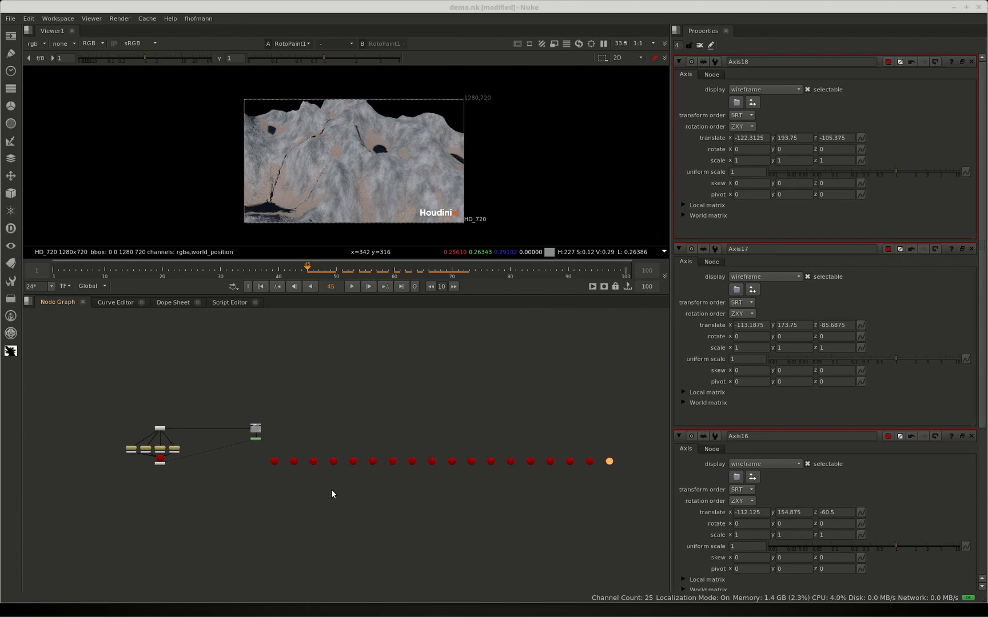
pyautogui.moveTo(252, 446); pyautogui.dragTo(628, 487)
pyautogui.press('Tab')
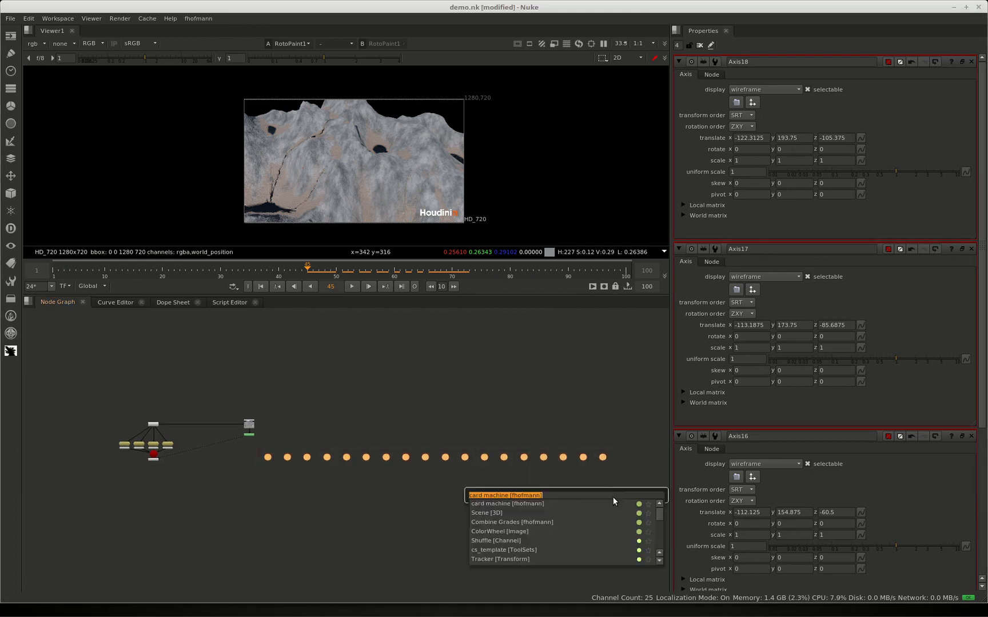
pyautogui.write('sce')
pyautogui.click(483, 506)
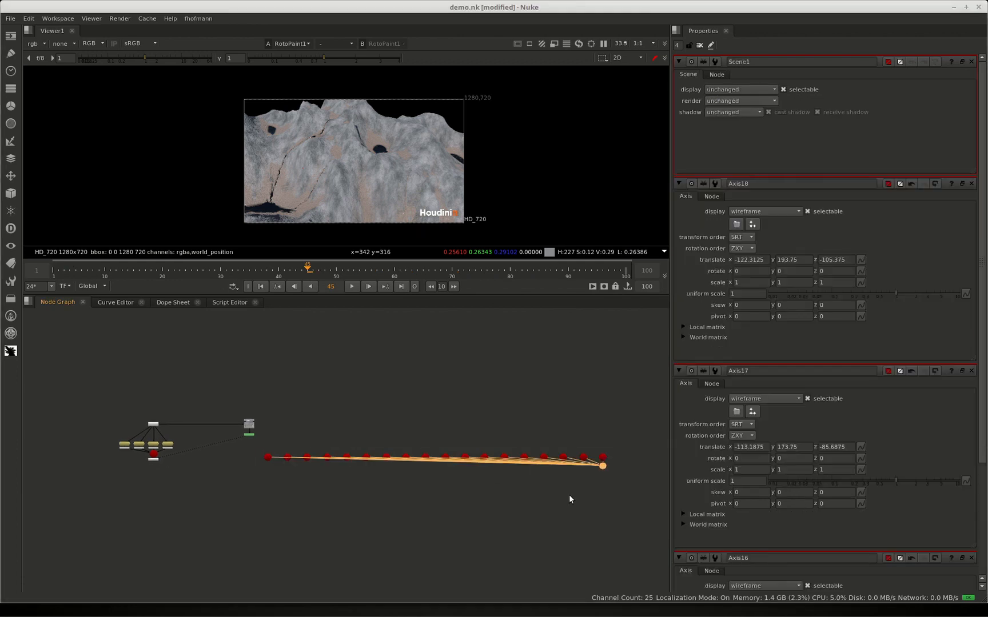
# Move the new Scene node below the axis row, display it in the viewer and close all node properties
pyautogui.moveTo(601, 464); pyautogui.dragTo(327, 487)
pyautogui.press('1')
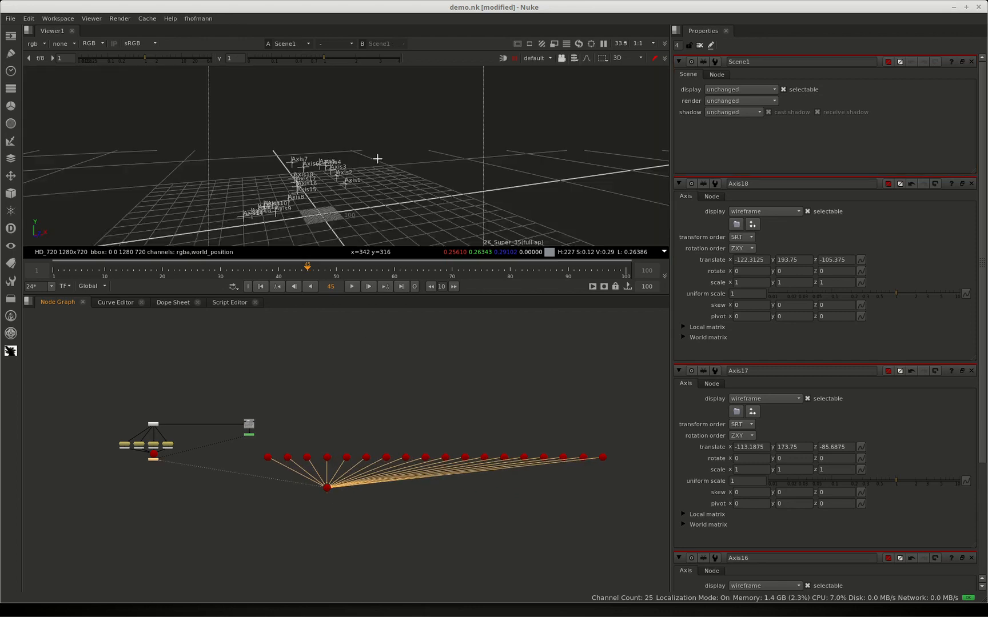
pyautogui.keyDown('ctrl'); pyautogui.moveTo(357, 155); pyautogui.dragTo(510, 291); pyautogui.keyUp('ctrl')
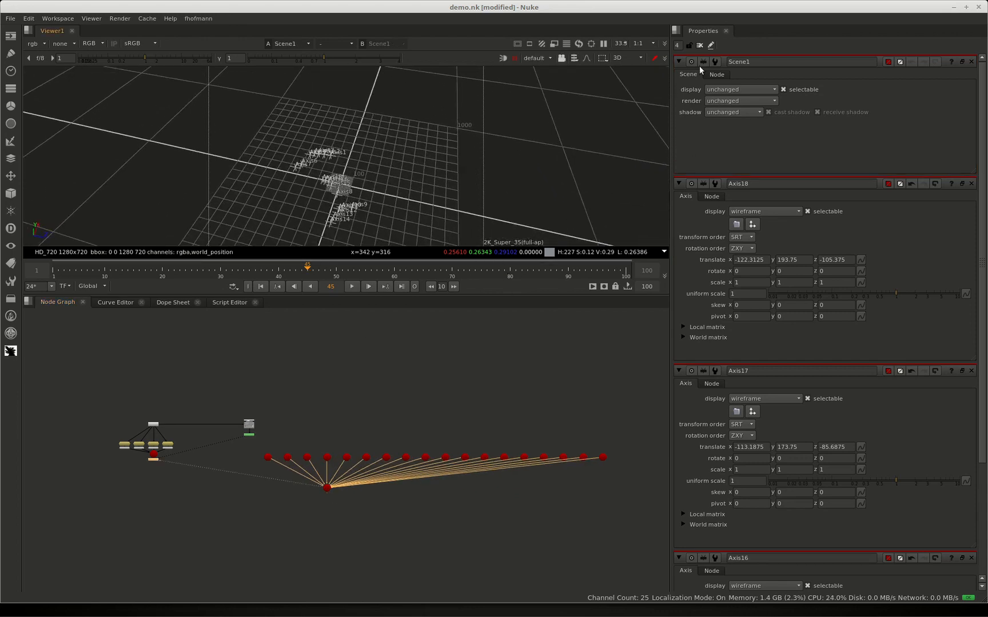
pyautogui.click(699, 45)
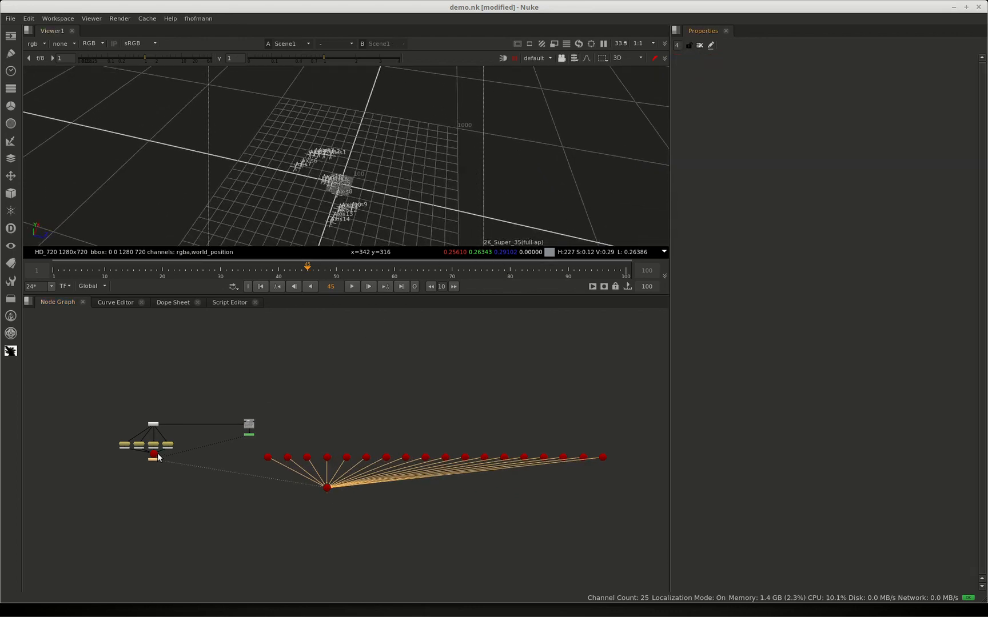
# Move the terrain's scene node below its group, and open and view the Scene node that collects the axes
pyautogui.moveTo(154, 457)
pyautogui.mouseDown()
pyautogui.moveTo(154, 489)
pyautogui.moveTo(153, 479)
pyautogui.mouseUp()
pyautogui.press('1')
pyautogui.scroll(5, 330, 167)
pyautogui.moveTo(345, 178); pyautogui.dragTo(335, 83, button='middle')
pyautogui.click(326, 489)
pyautogui.doubleClick(326, 489)
pyautogui.press('1')
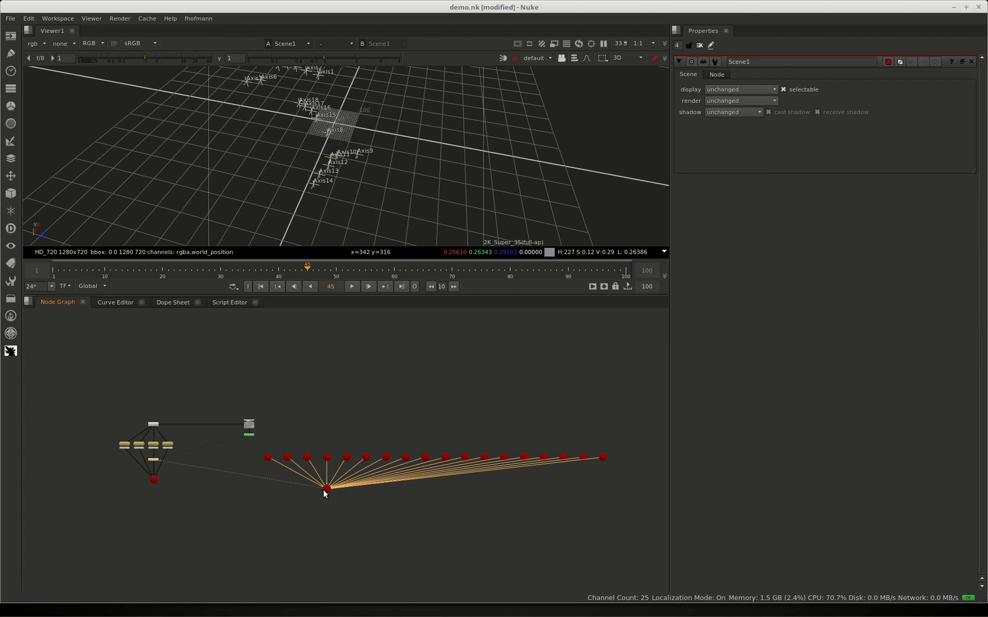
# Connect the terrain's scene node as an additional input of the Scene node holding the axes
pyautogui.click(158, 488)
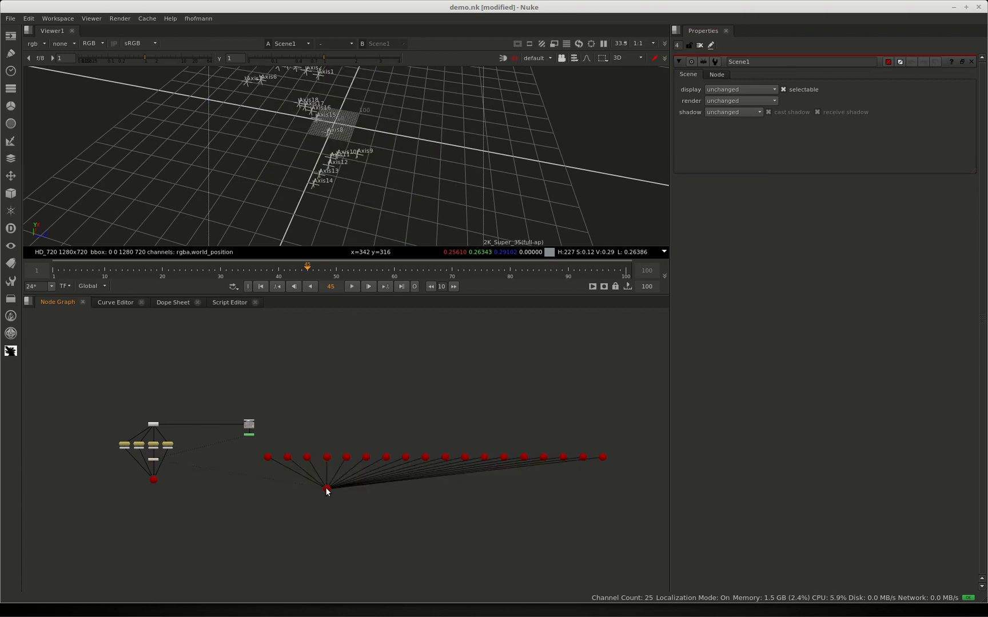
pyautogui.click(327, 489)
pyautogui.scroll(3, 150, 492)
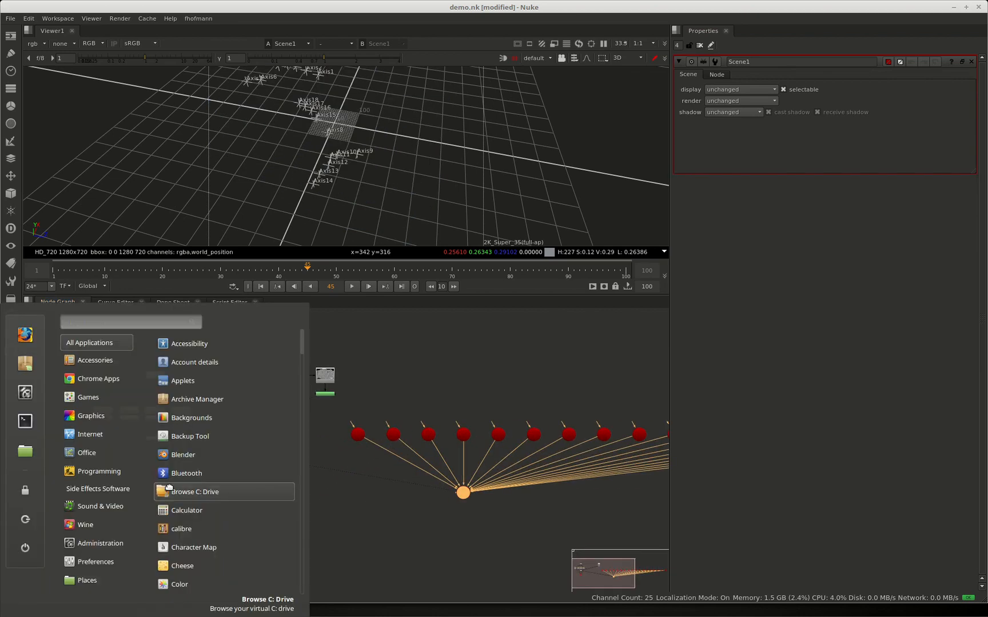
pyautogui.moveTo(181, 488); pyautogui.dragTo(463, 493)
# Examine from several 3D angles how the axes sit on the terrain, and review the whole node network
pyautogui.scroll(-2, 367, 110)
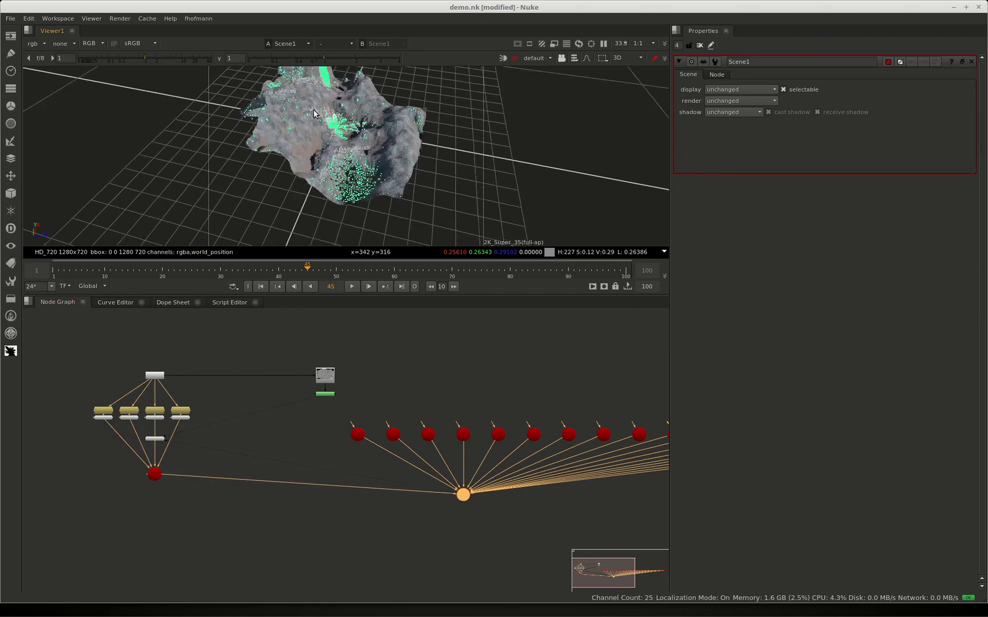
pyautogui.moveTo(367, 110)
pyautogui.keyDown('ctrl'); pyautogui.mouseDown()
pyautogui.moveTo(412, 159)
pyautogui.moveTo(328, 130)
pyautogui.moveTo(368, 108)
pyautogui.mouseUp(); pyautogui.keyUp('ctrl')
pyautogui.click(412, 159)
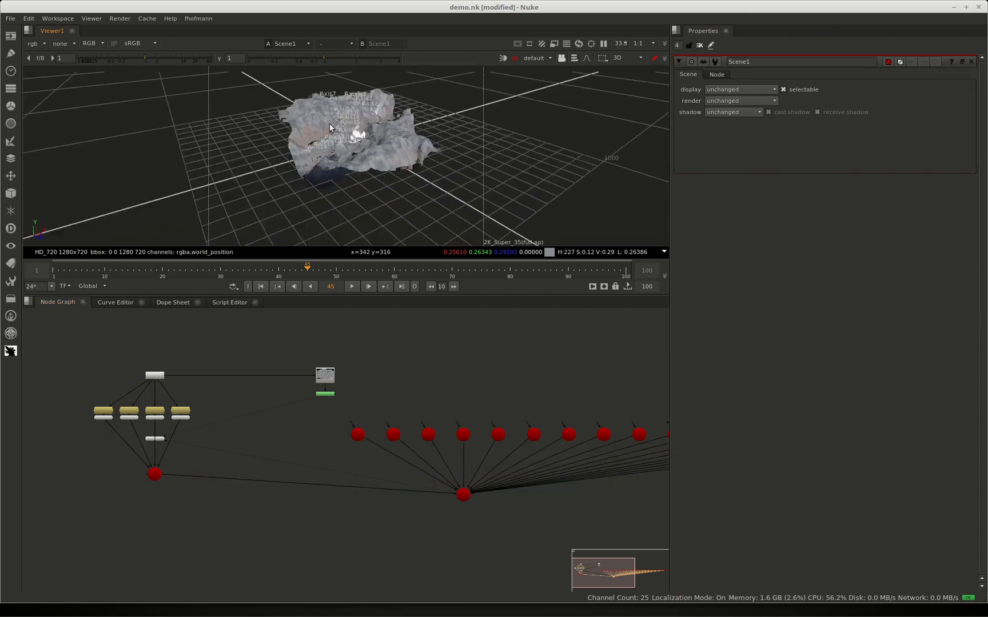
pyautogui.scroll(5, 400, 93)
pyautogui.keyDown('ctrl'); pyautogui.moveTo(357, 200); pyautogui.dragTo(280, 225); pyautogui.keyUp('ctrl')
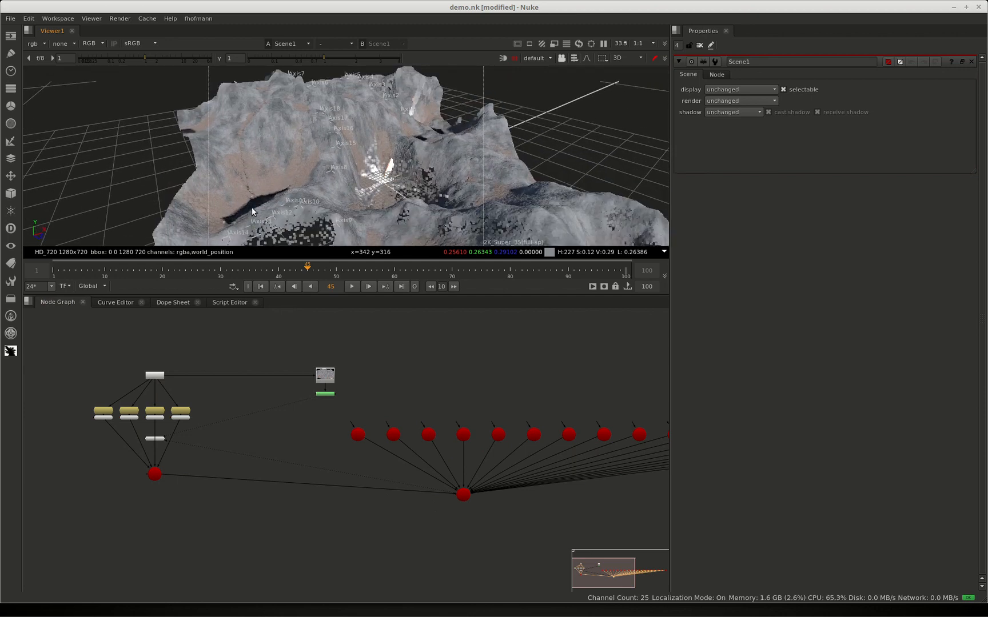
pyautogui.scroll(2, 251, 207)
pyautogui.keyDown('ctrl'); pyautogui.moveTo(325, 184); pyautogui.dragTo(308, 142); pyautogui.keyUp('ctrl')
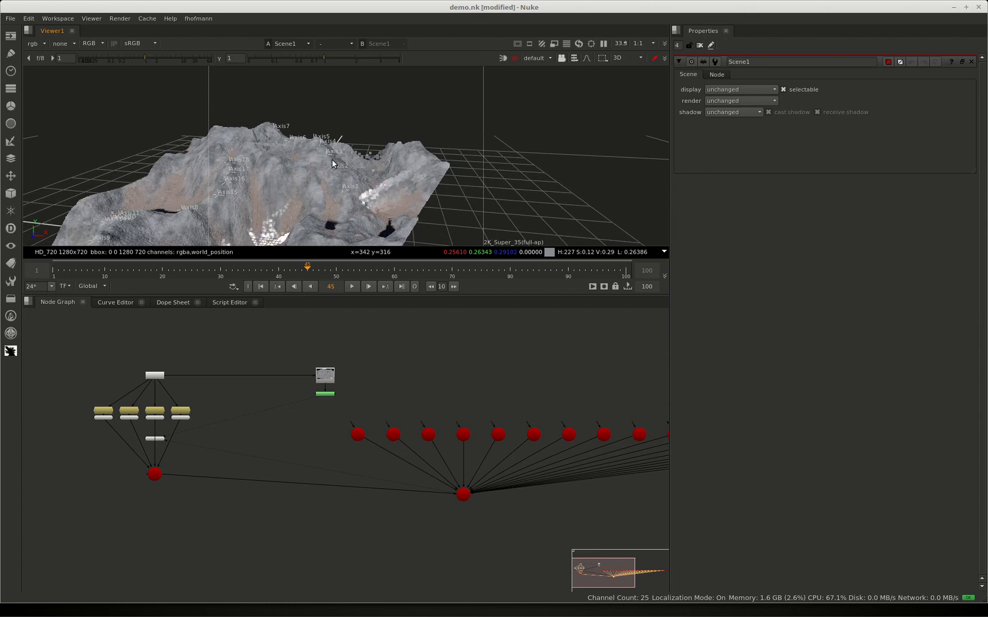
pyautogui.keyDown('ctrl'); pyautogui.moveTo(363, 202); pyautogui.dragTo(452, 245); pyautogui.keyUp('ctrl')
pyautogui.moveTo(450, 494); pyautogui.dragTo(309, 481, button='middle')
pyautogui.scroll(-5, 309, 481)
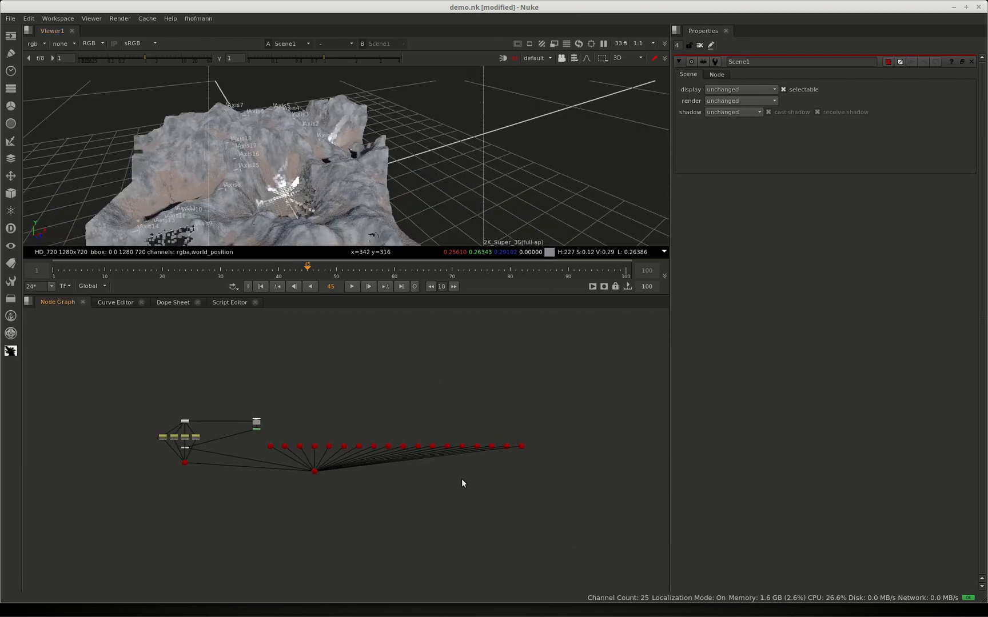
# Delete the axis nodes with their Scene node and the old RotoPaint node below the terrain footage
pyautogui.moveTo(520, 440); pyautogui.dragTo(271, 504)
pyautogui.press('Delete')
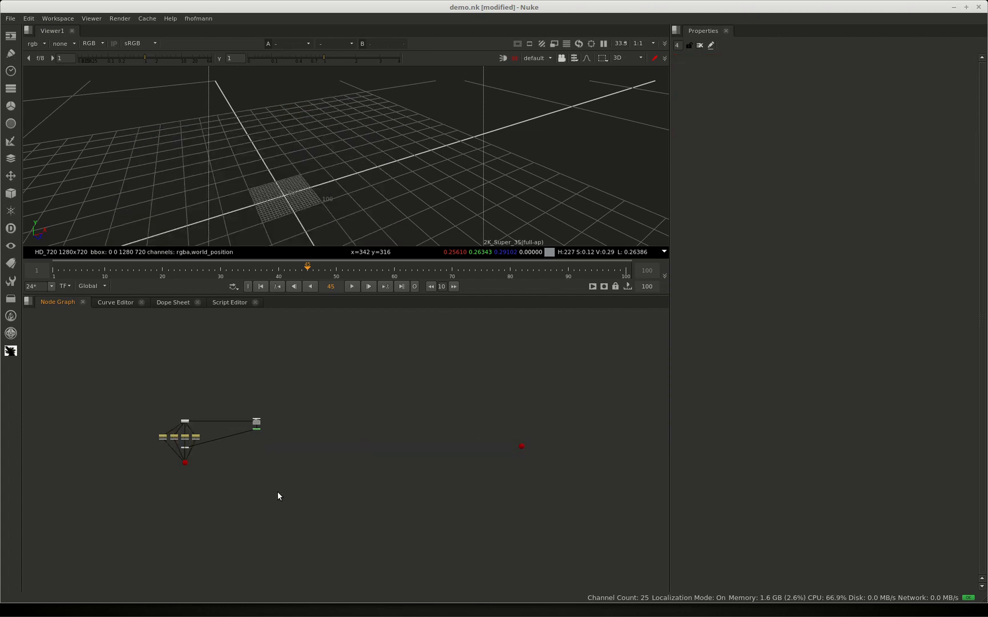
pyautogui.click(256, 423)
pyautogui.press('1')
pyautogui.click(258, 428)
pyautogui.press('1')
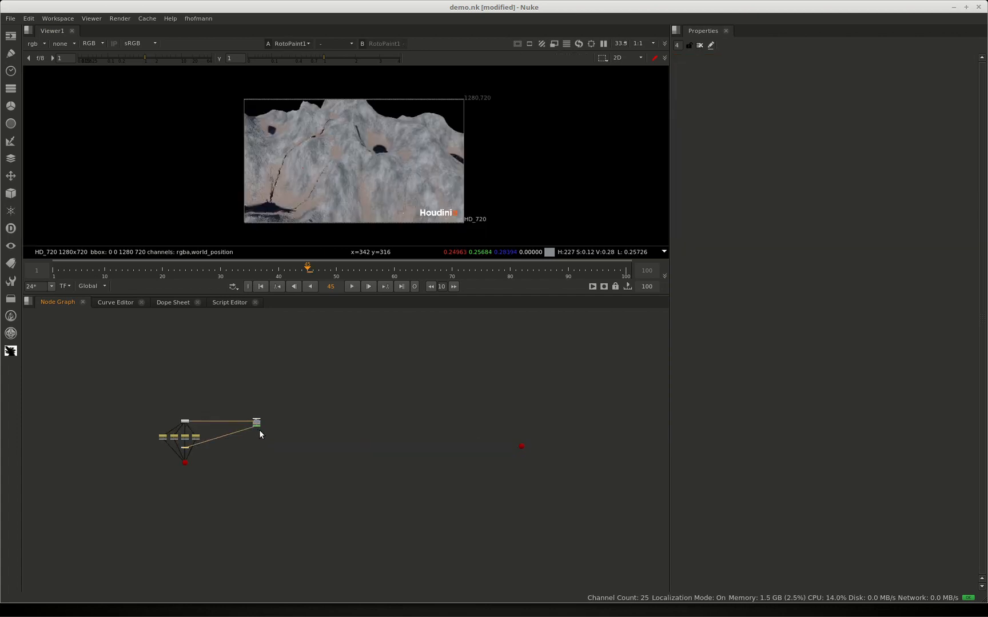
pyautogui.moveTo(256, 426); pyautogui.dragTo(256, 431)
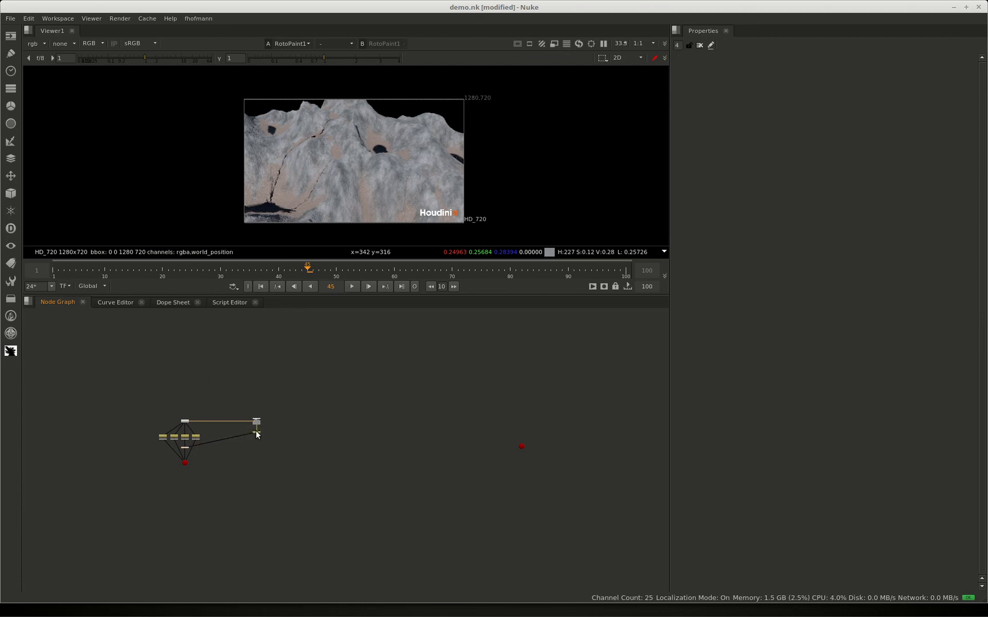
pyautogui.press('Delete')
# Add a new RotoPaint node to the terrain footage and set its output to rgb
pyautogui.doubleClick(260, 425)
pyautogui.click(746, 89)
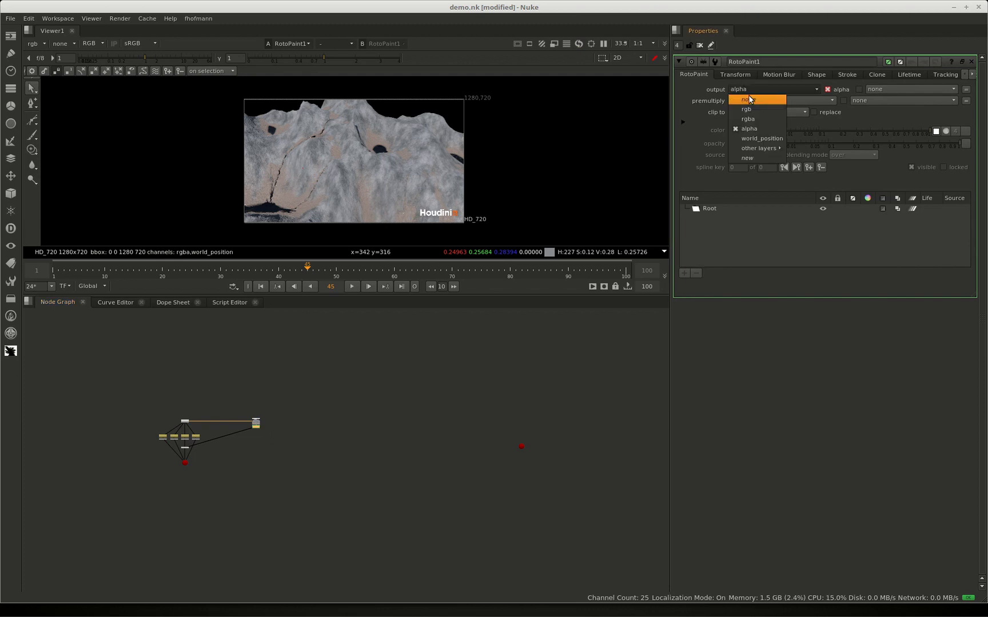
pyautogui.click(746, 109)
pyautogui.scroll(3, 346, 160)
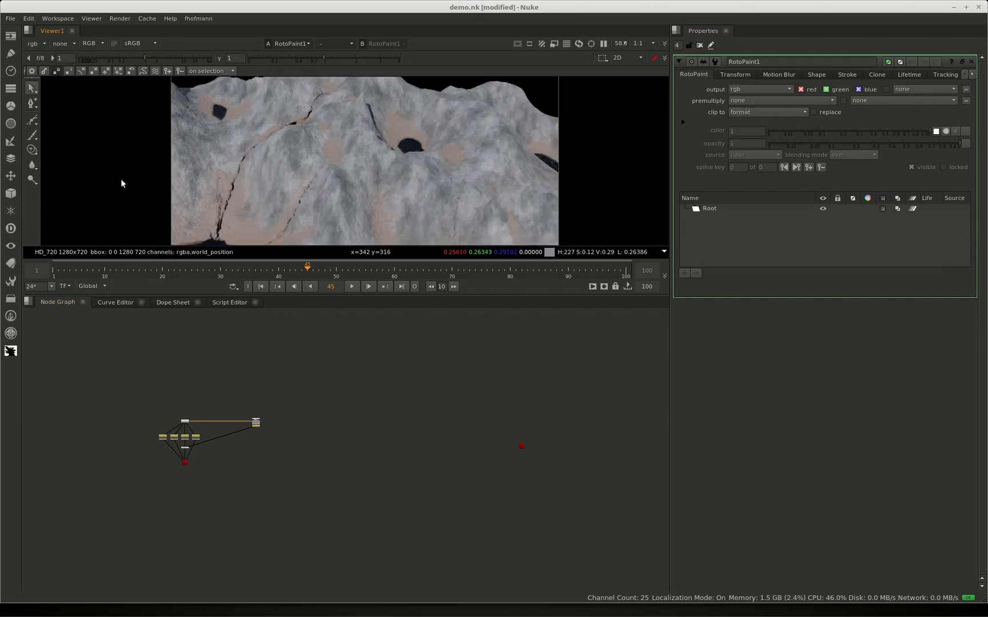
# Paint 22 white brush dots across the terrain's upper-left slope at frame 12, using the enlarged viewer
pyautogui.click(32, 136)
pyautogui.press('space')
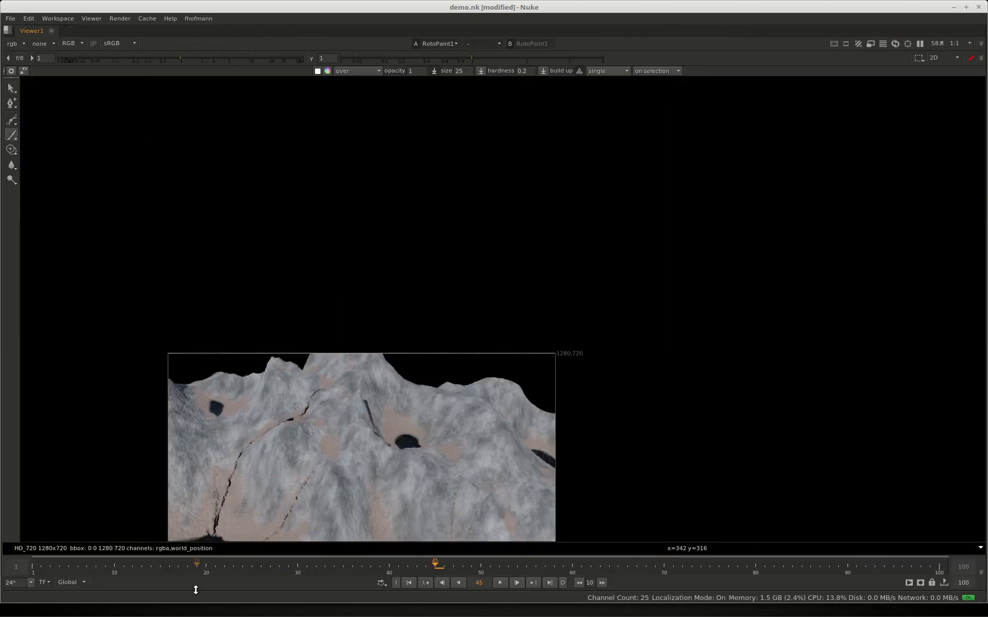
pyautogui.moveTo(196, 567); pyautogui.dragTo(139, 551)
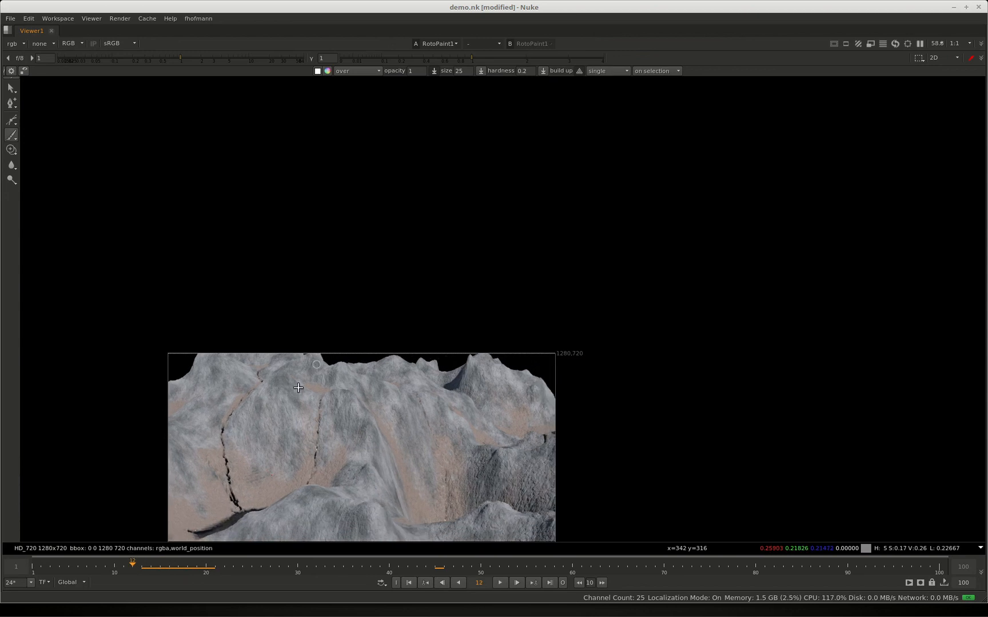
pyautogui.click(251, 420)
pyautogui.click(267, 437)
pyautogui.click(271, 435)
pyautogui.click(264, 415)
pyautogui.click(269, 411)
pyautogui.click(276, 411)
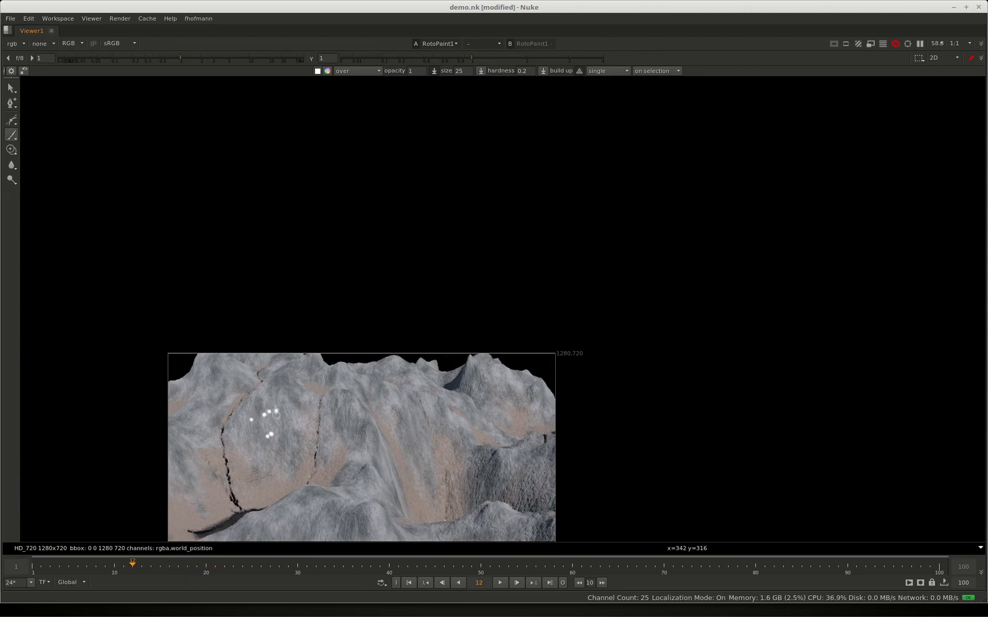
pyautogui.click(279, 421)
pyautogui.click(286, 438)
pyautogui.click(294, 435)
pyautogui.click(291, 399)
pyautogui.click(301, 401)
pyautogui.click(292, 416)
pyautogui.click(315, 430)
pyautogui.click(334, 433)
pyautogui.click(336, 404)
pyautogui.click(343, 401)
pyautogui.click(356, 420)
pyautogui.click(364, 437)
pyautogui.click(333, 413)
pyautogui.click(268, 388)
pyautogui.click(252, 403)
pyautogui.click(245, 411)
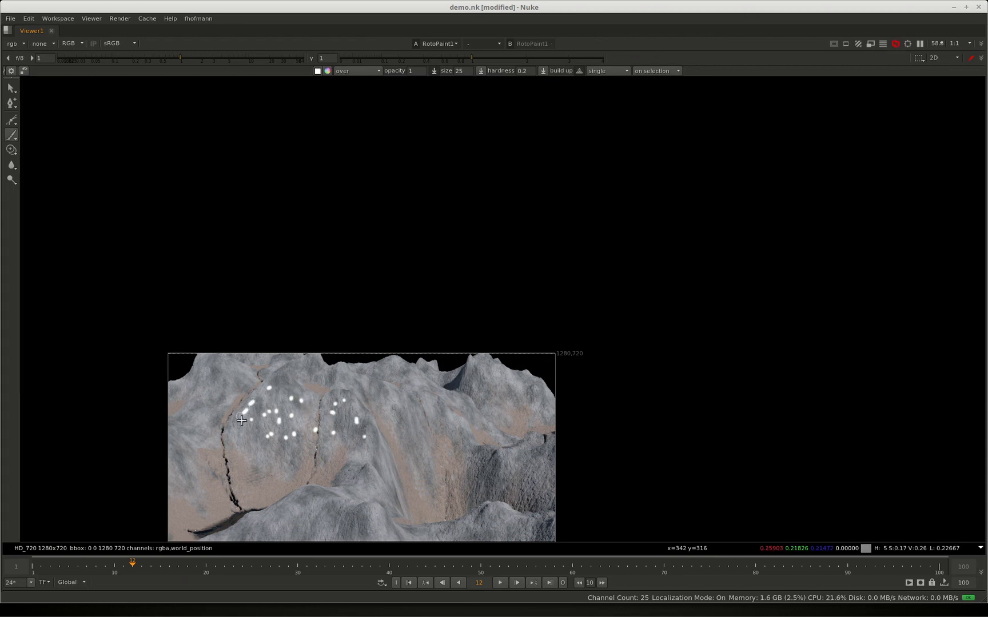
pyautogui.hotkey('ctrl', 'alt', 'Left')
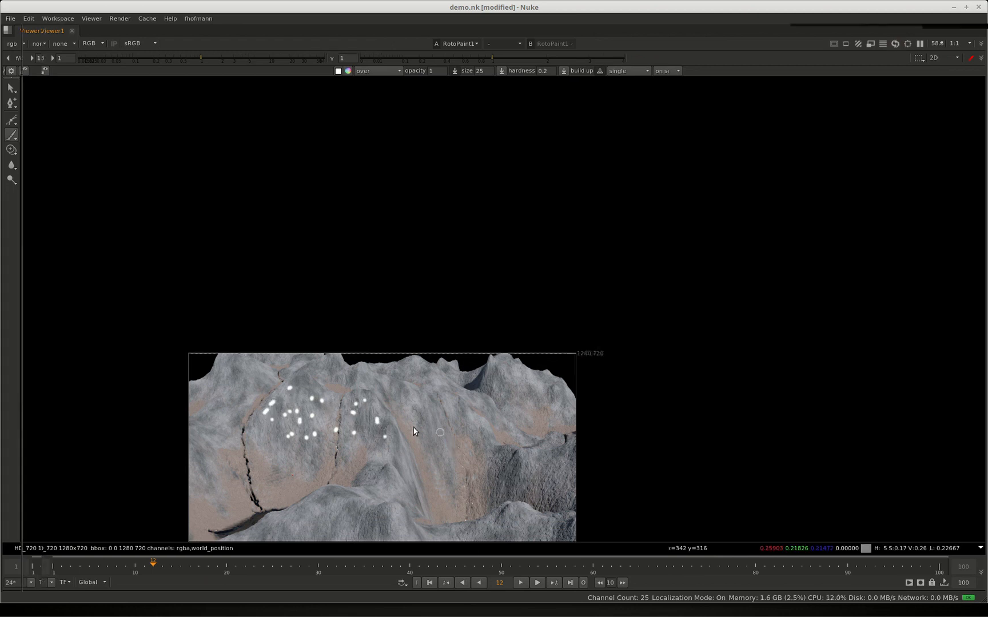
# Run card machine on the RotoPaint node with position pass world_position, geometry Card and uniform scale 50
pyautogui.scroll(3, 253, 437)
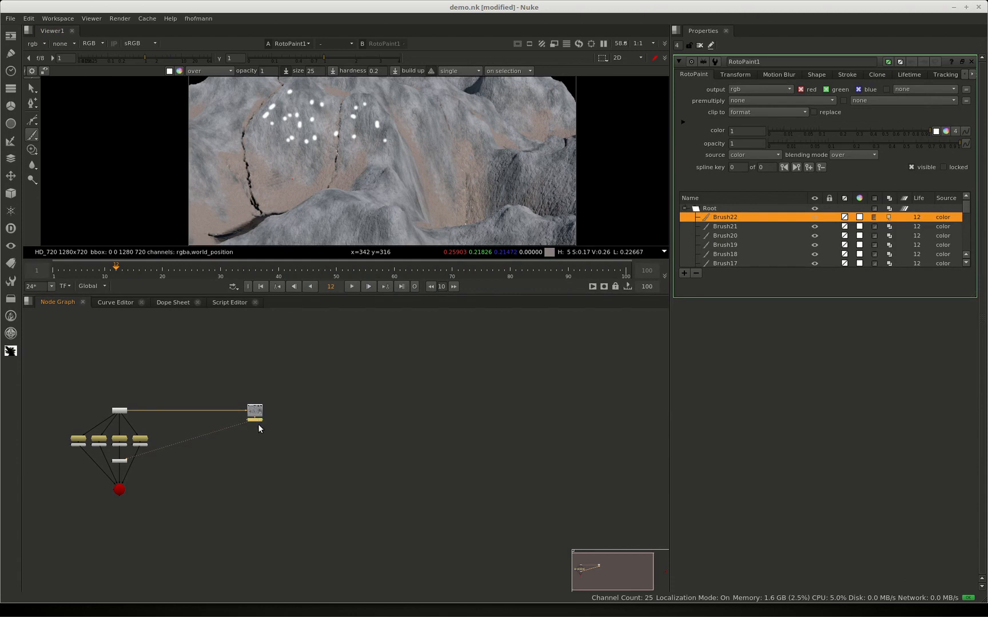
pyautogui.press('Tab')
pyautogui.click(257, 446)
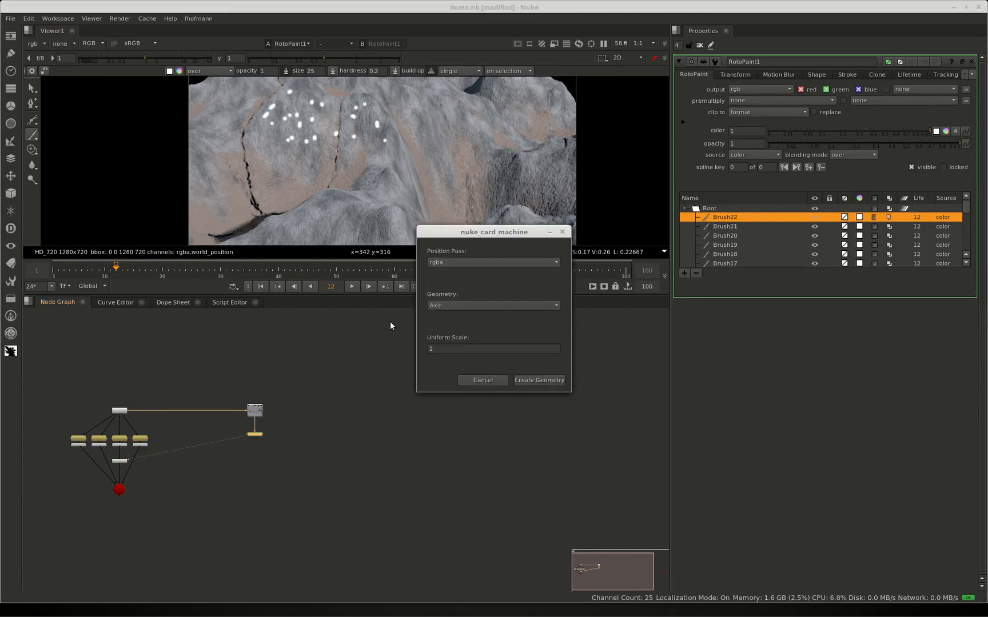
pyautogui.click(467, 264)
pyautogui.click(467, 272)
pyautogui.click(466, 307)
pyautogui.click(467, 317)
pyautogui.moveTo(447, 351); pyautogui.dragTo(428, 352)
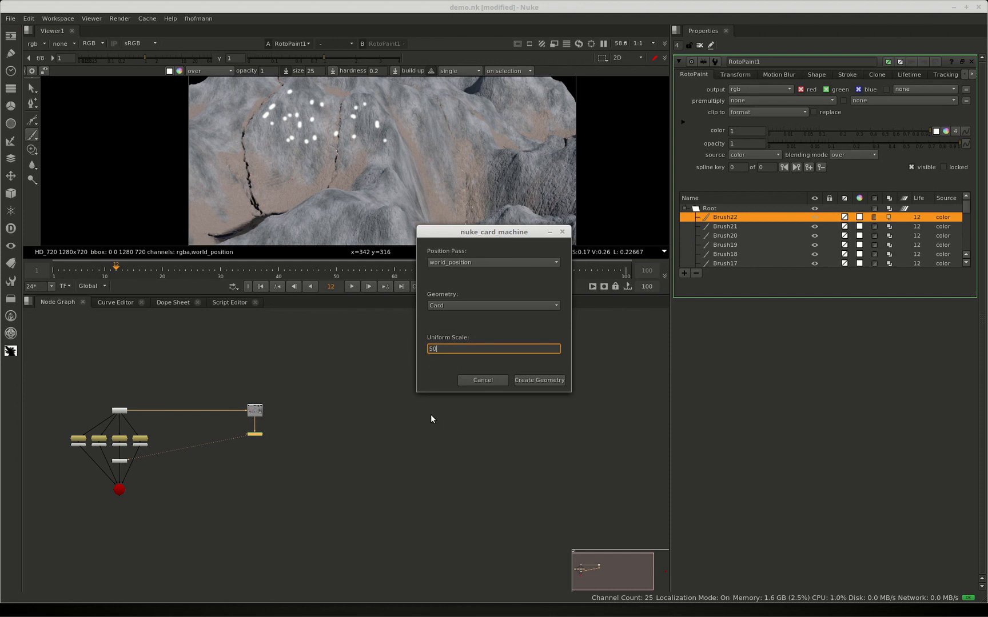
pyautogui.click(529, 379)
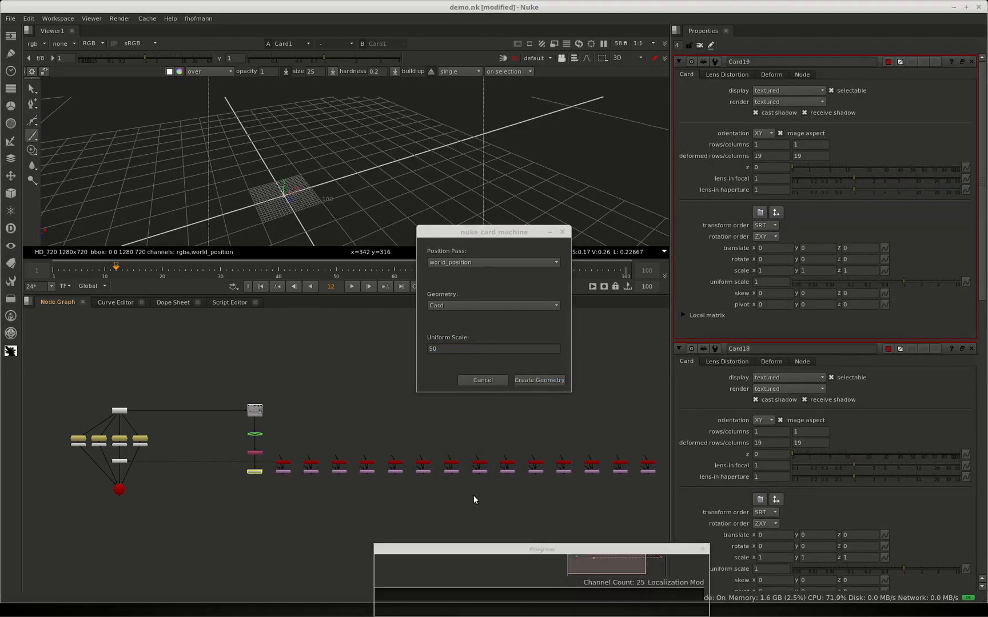
# Connect all generated card nodes to a new Scene node placed below the card row
pyautogui.scroll(-3, 493, 498)
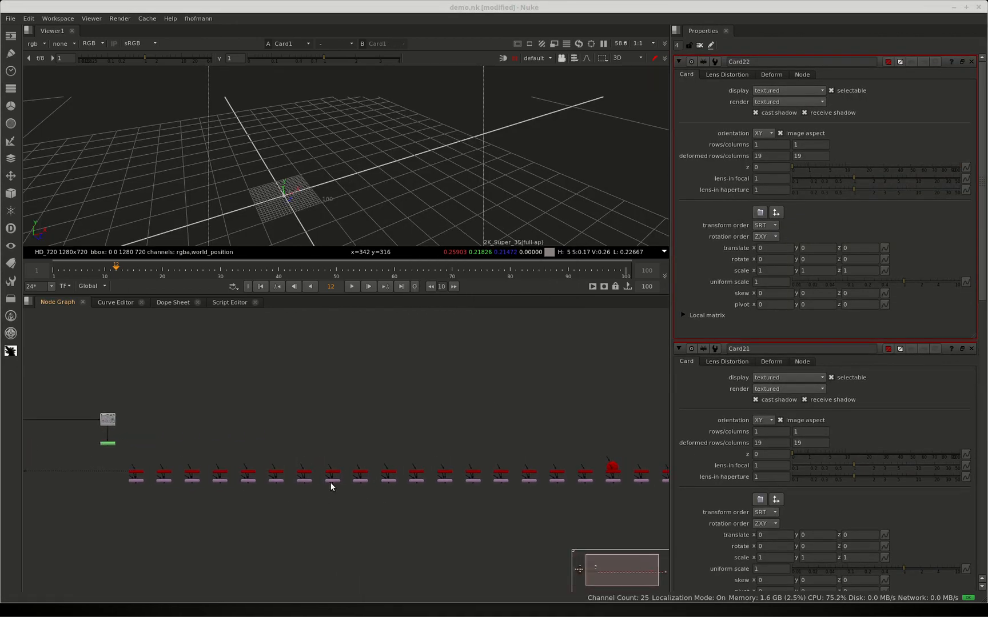
pyautogui.click(502, 473)
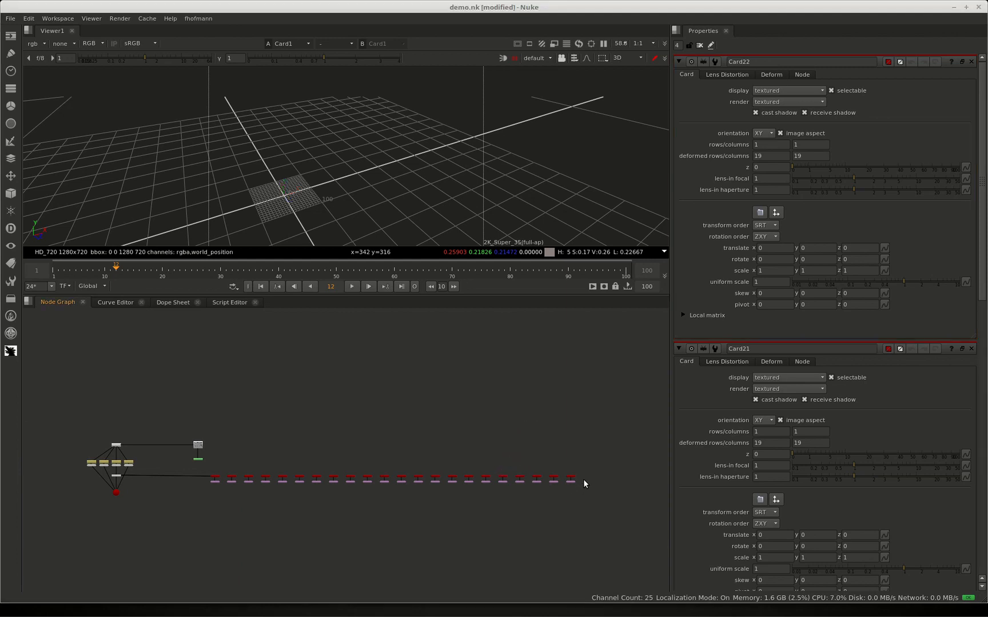
pyautogui.moveTo(584, 481); pyautogui.dragTo(204, 501)
pyautogui.press('Tab')
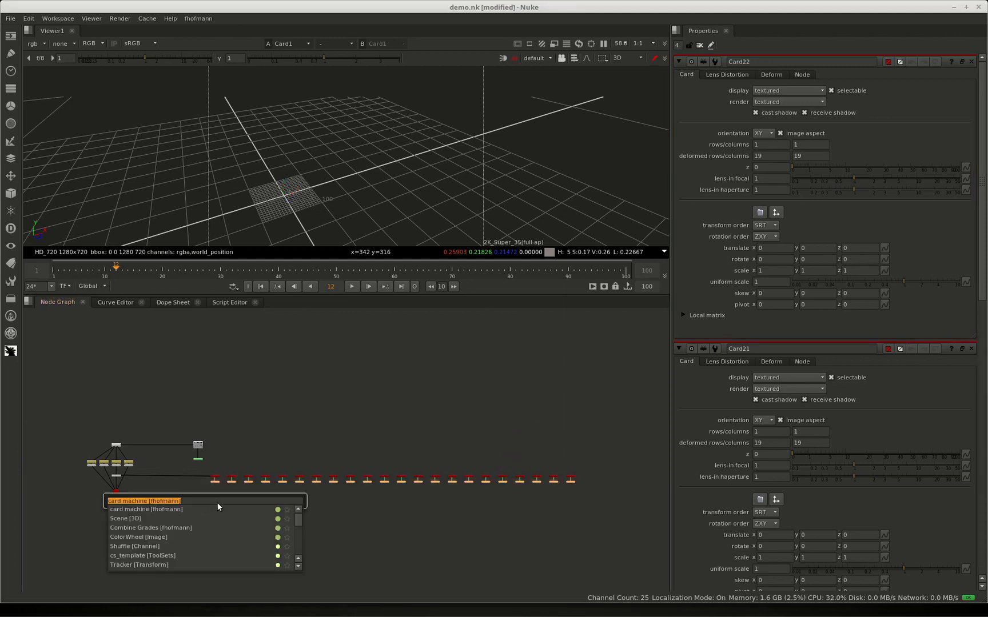
pyautogui.write('sce')
pyautogui.click(191, 509)
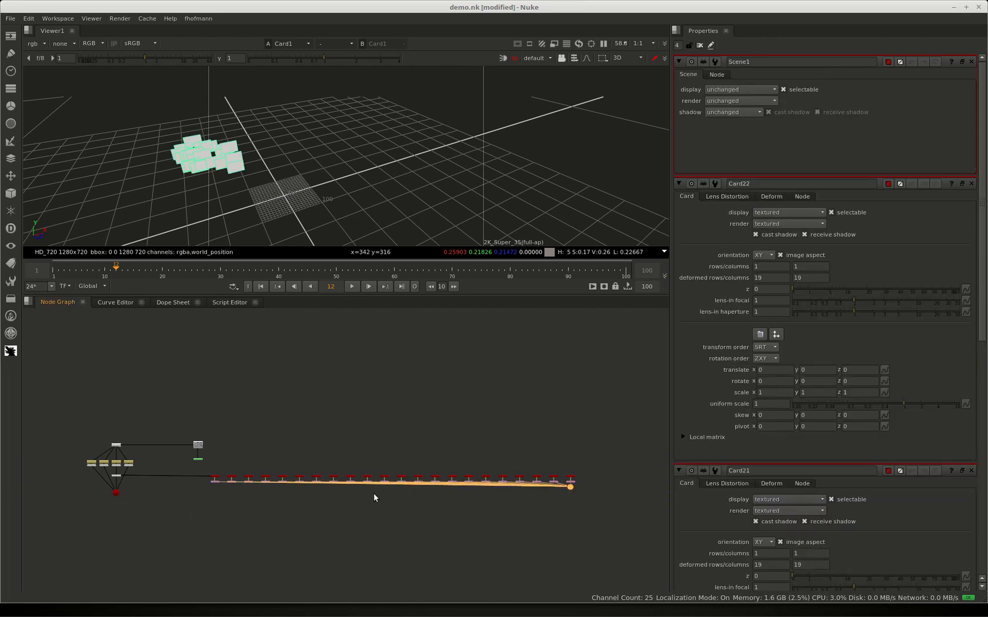
pyautogui.moveTo(570, 490); pyautogui.dragTo(322, 509)
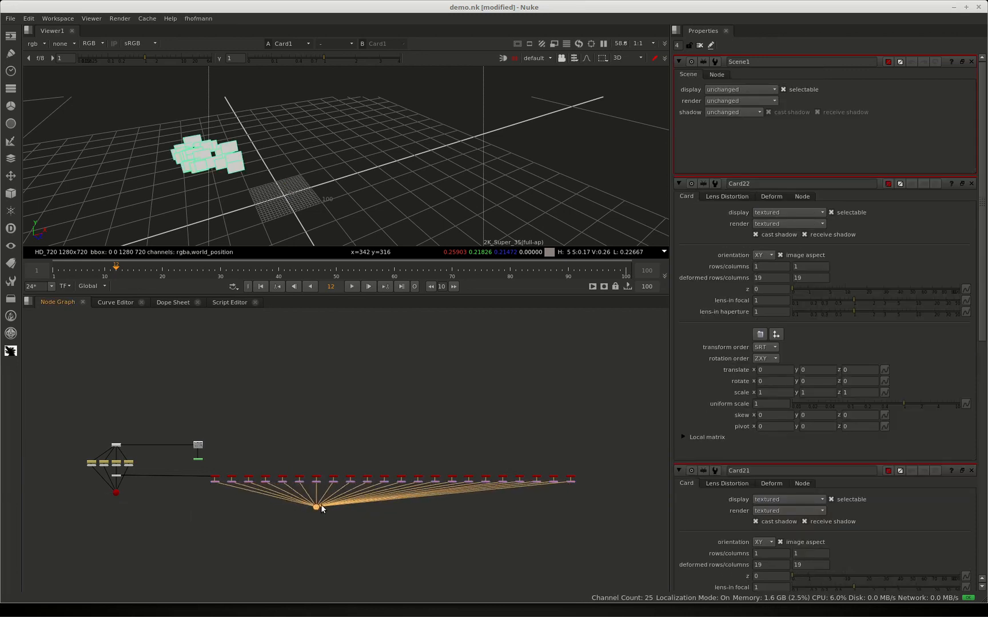
# View the cards' Scene node and connect the terrain's scene node to it as an additional input
pyautogui.scroll(3, 302, 505)
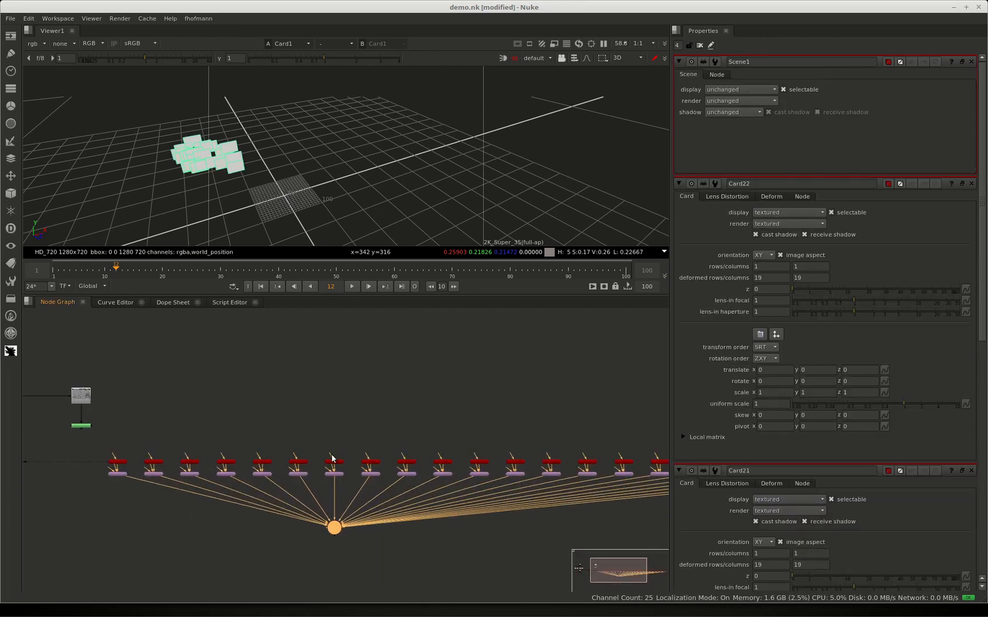
pyautogui.press('1')
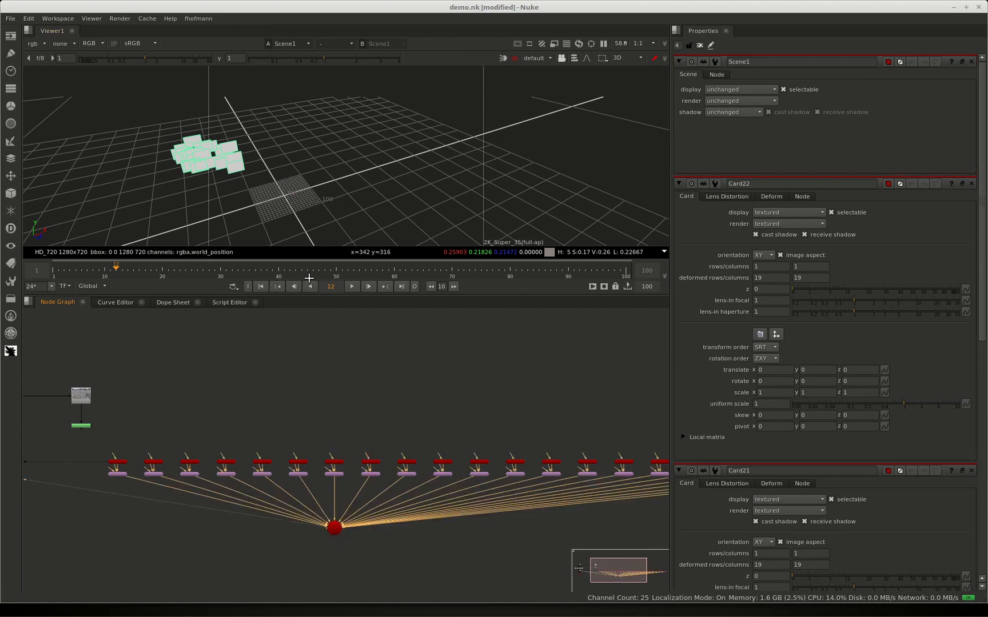
pyautogui.keyDown('ctrl'); pyautogui.moveTo(234, 152); pyautogui.dragTo(321, 201); pyautogui.keyUp('ctrl')
pyautogui.moveTo(53, 458); pyautogui.dragTo(216, 432, button='middle')
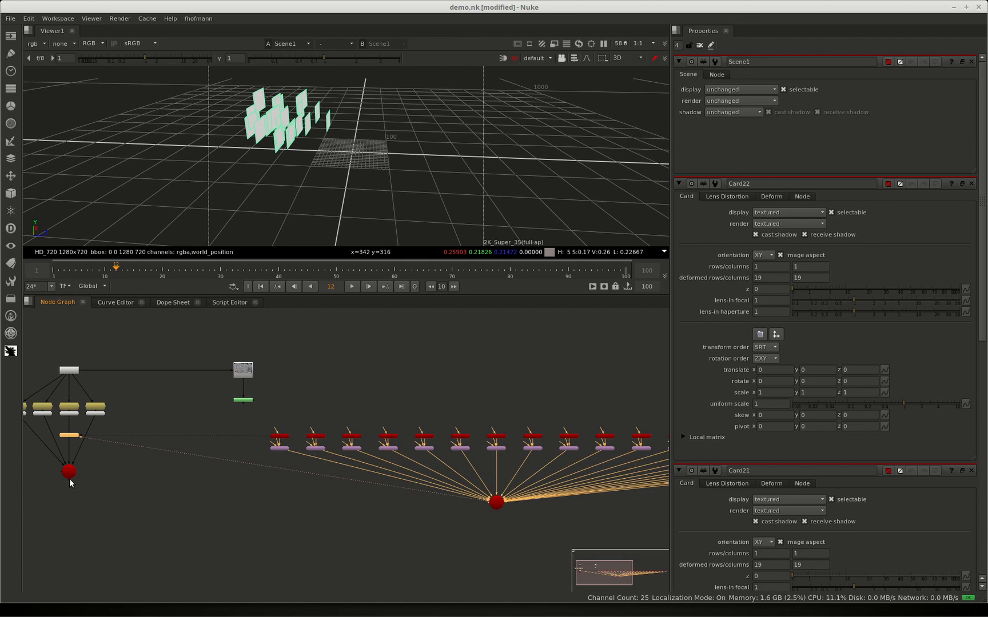
pyautogui.moveTo(70, 480); pyautogui.dragTo(496, 504)
pyautogui.click(495, 505)
pyautogui.press('1')
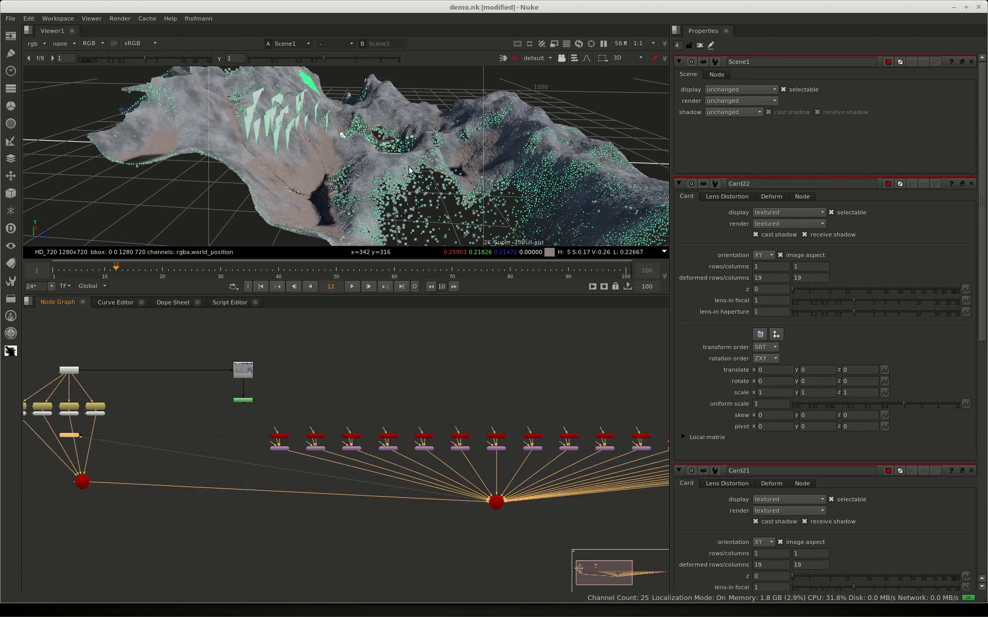
# Close all node properties and examine how the cards sit on the terrain and how their nodes are arranged
pyautogui.keyDown('ctrl'); pyautogui.moveTo(409, 167); pyautogui.dragTo(532, 200); pyautogui.keyUp('ctrl')
pyautogui.click(686, 137)
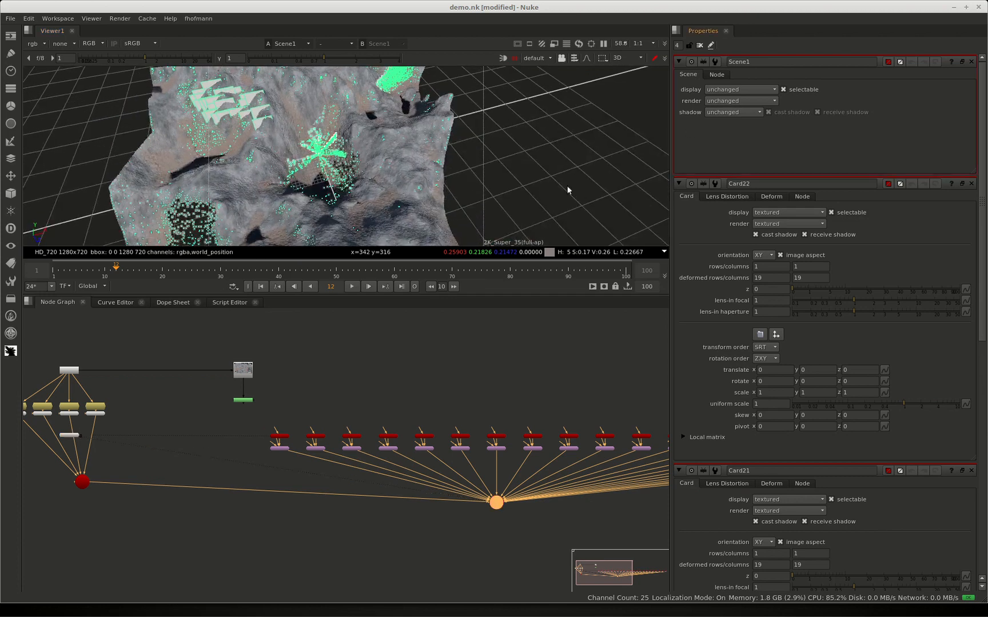
pyautogui.click(524, 195)
pyautogui.click(698, 45)
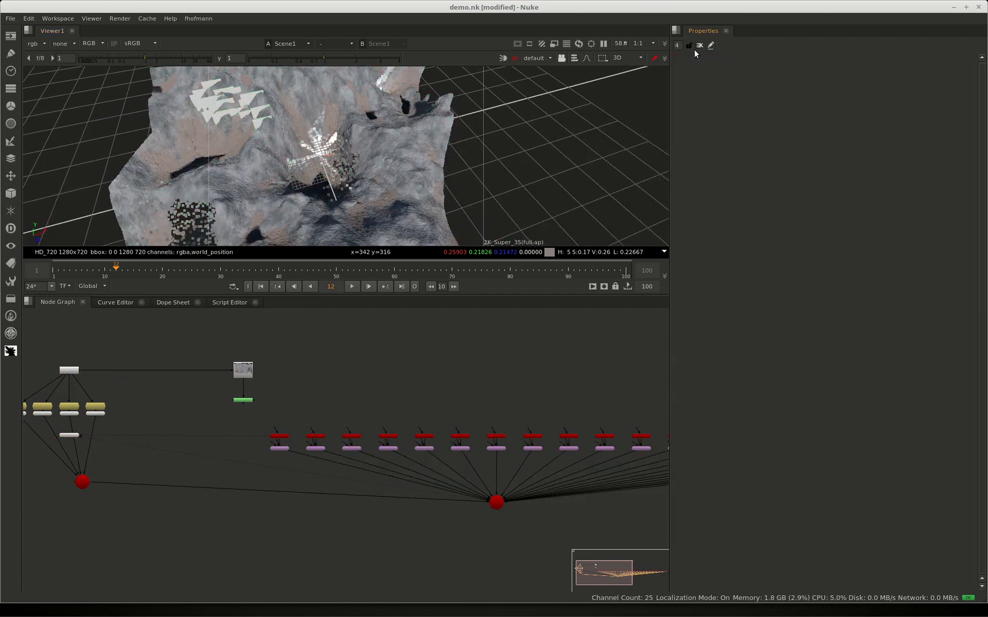
pyautogui.keyDown('ctrl'); pyautogui.moveTo(344, 193); pyautogui.dragTo(261, 181); pyautogui.keyUp('ctrl')
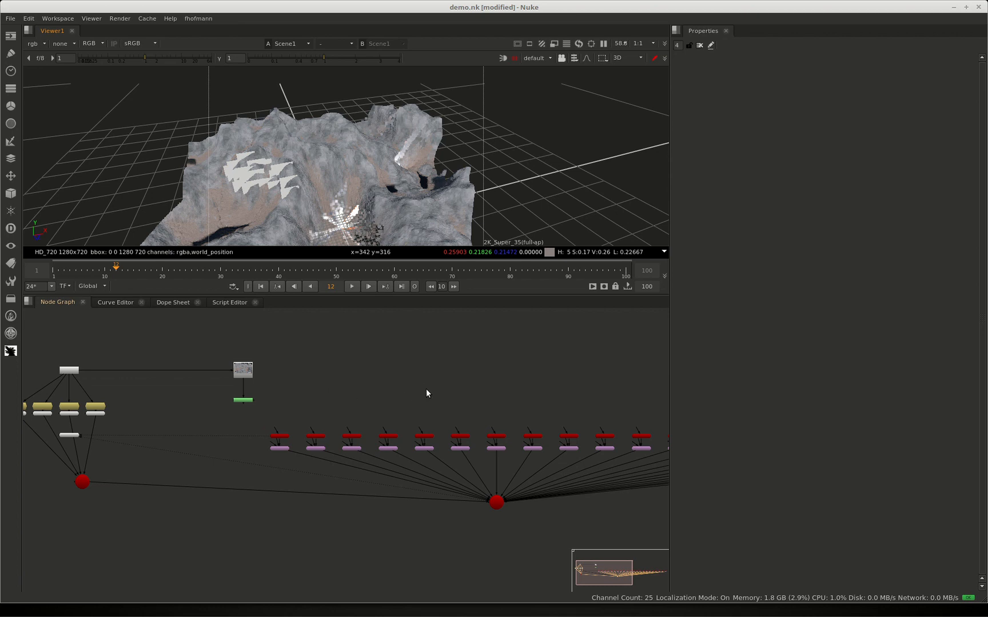
pyautogui.moveTo(426, 388); pyautogui.dragTo(226, 388, button='middle')
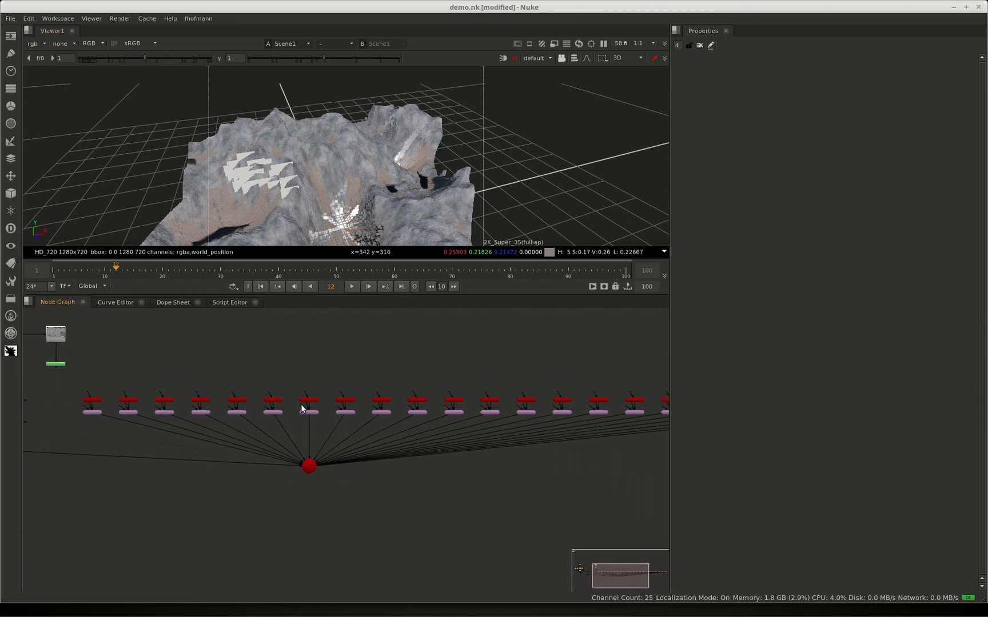
pyautogui.moveTo(303, 408); pyautogui.dragTo(214, 397, button='middle')
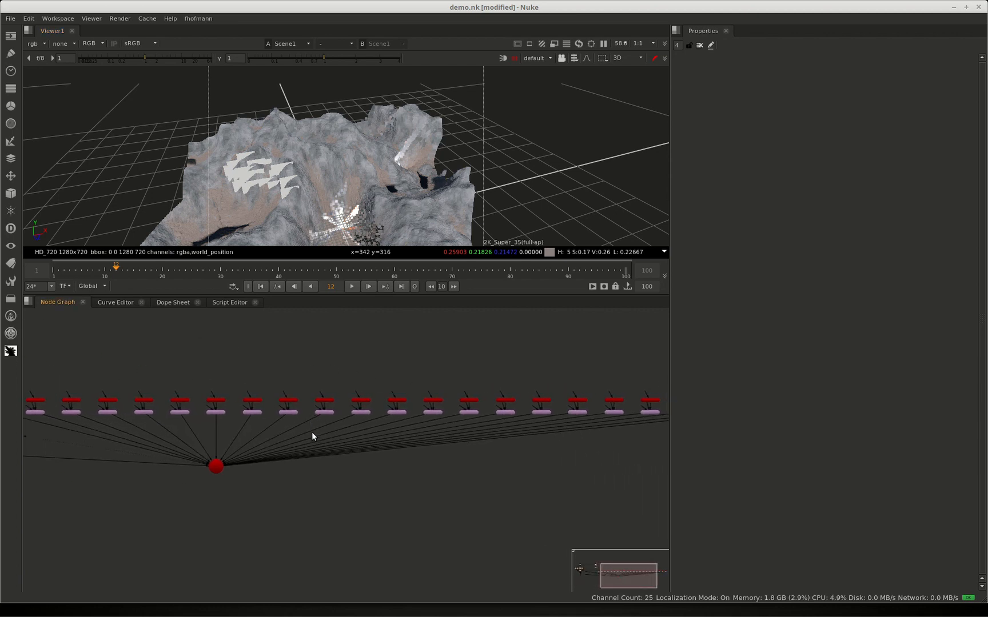